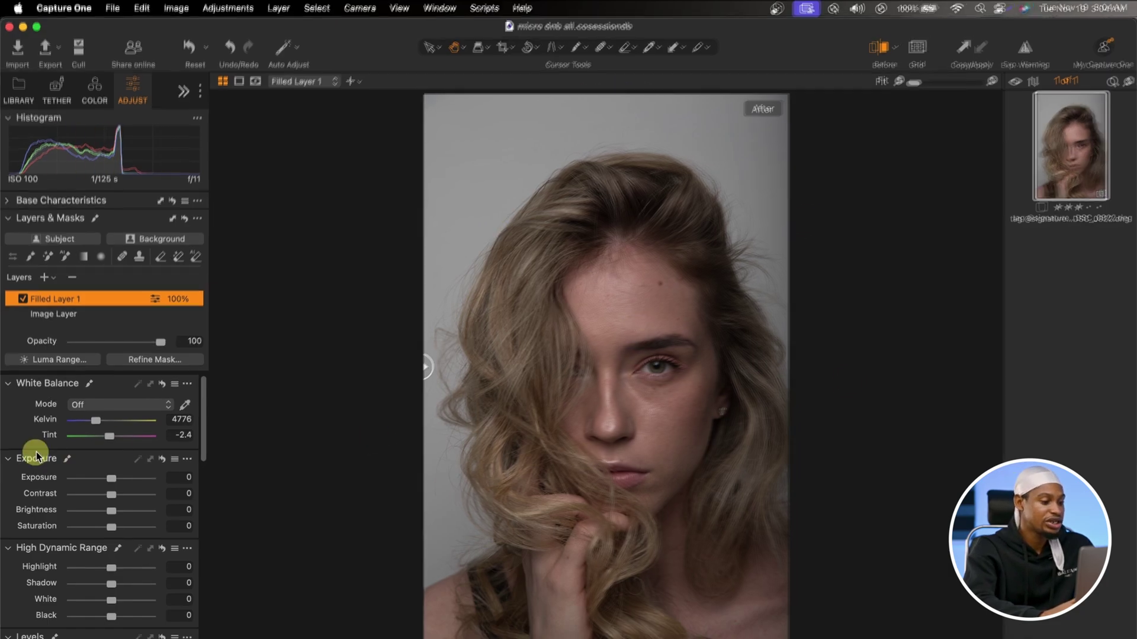
Set the contrast to 15 and the white balance tint to 1 on Filled Layer 1, comparing against the original photo.
drag(112, 493, 132, 494)
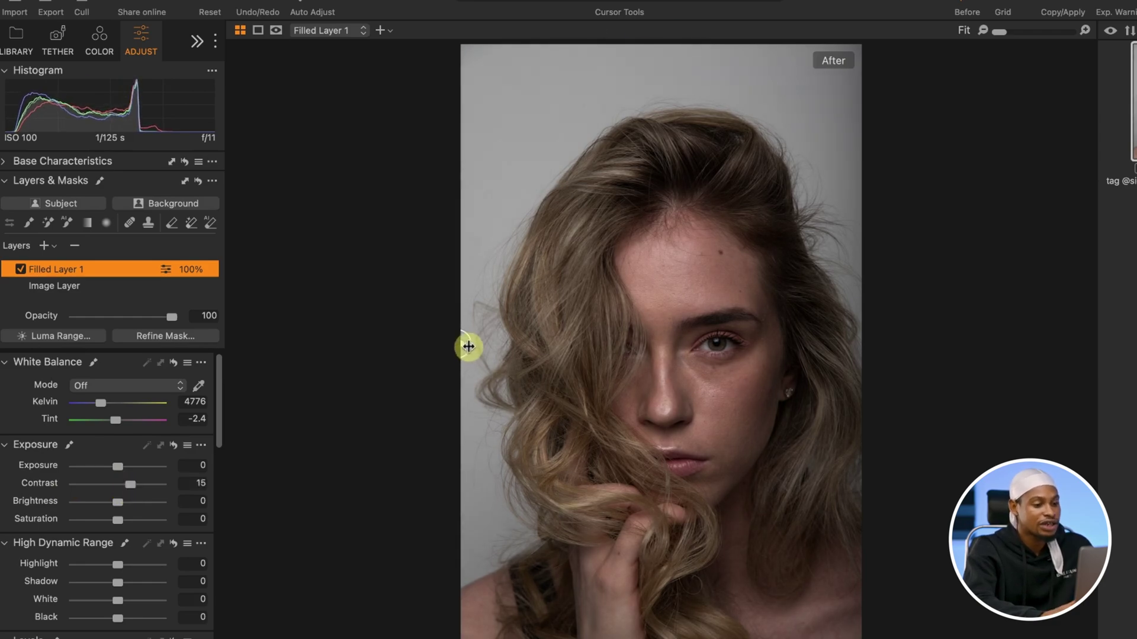
drag(468, 345, 376, 381)
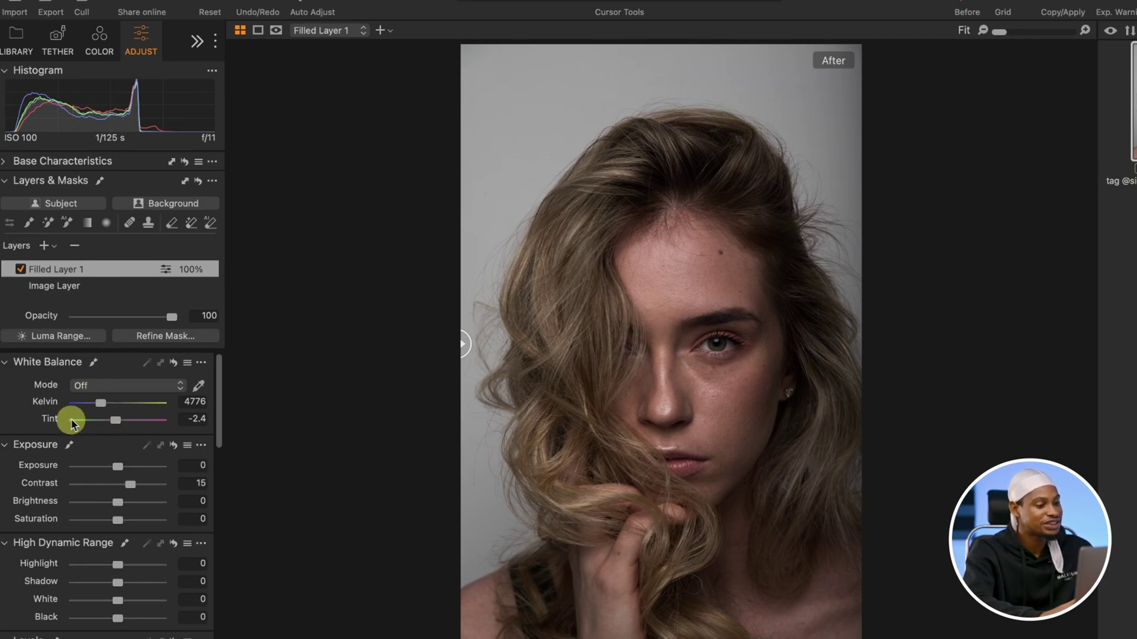
drag(117, 422, 120, 424)
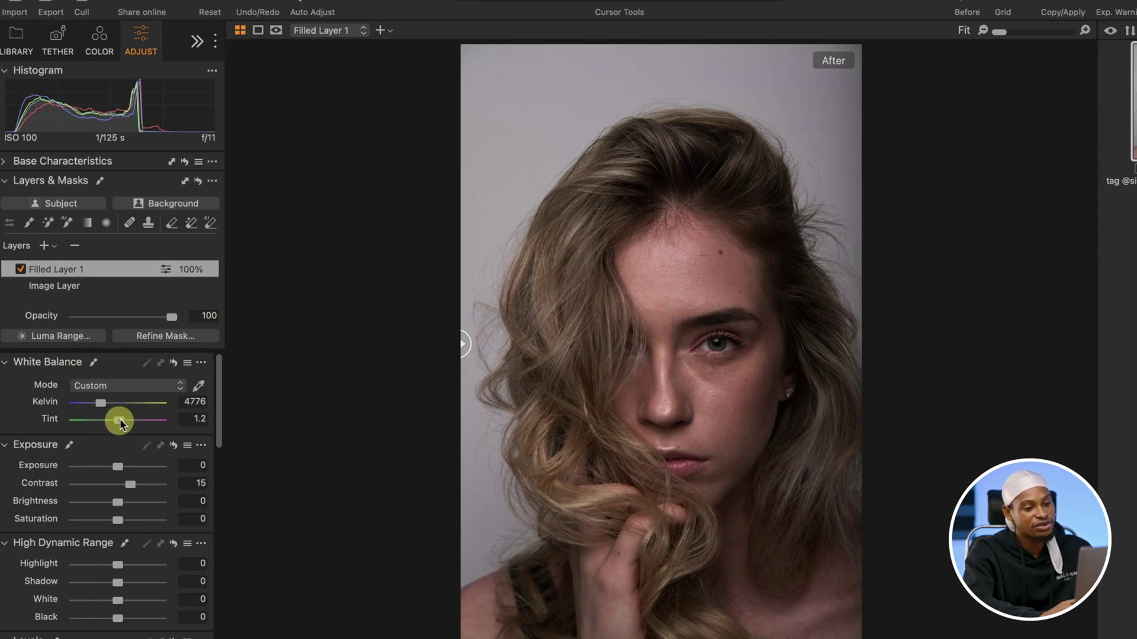
drag(120, 424, 120, 424)
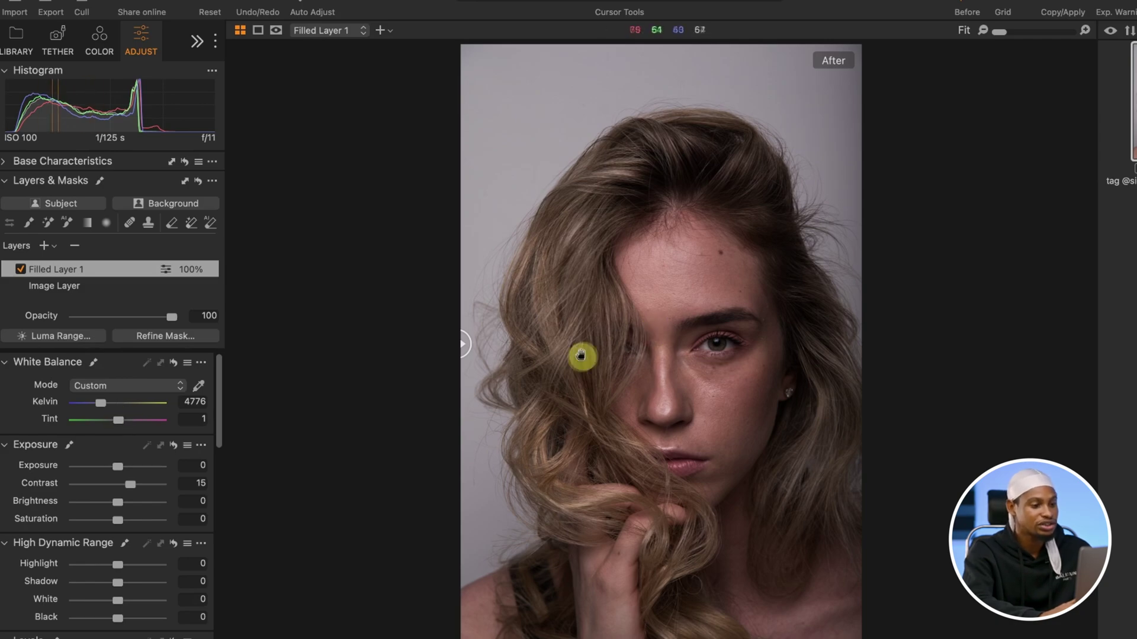
drag(464, 341, 363, 480)
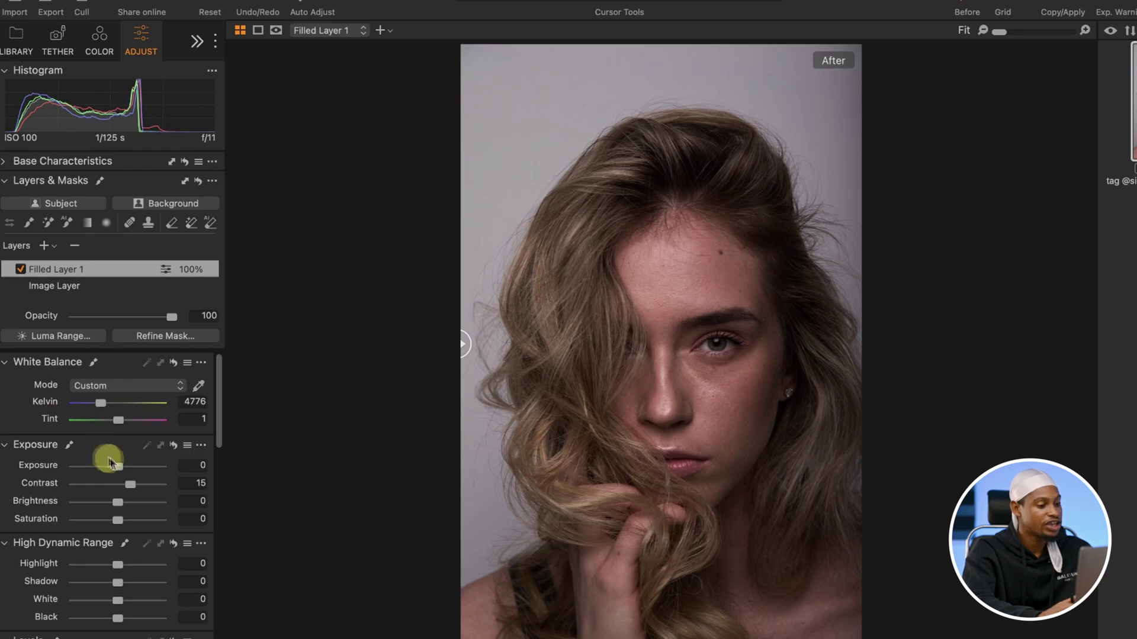
Set the exposure to 0.14, with High Dynamic Range highlights at -72 and shadows at 6, and compare before and after.
drag(119, 467, 118, 464)
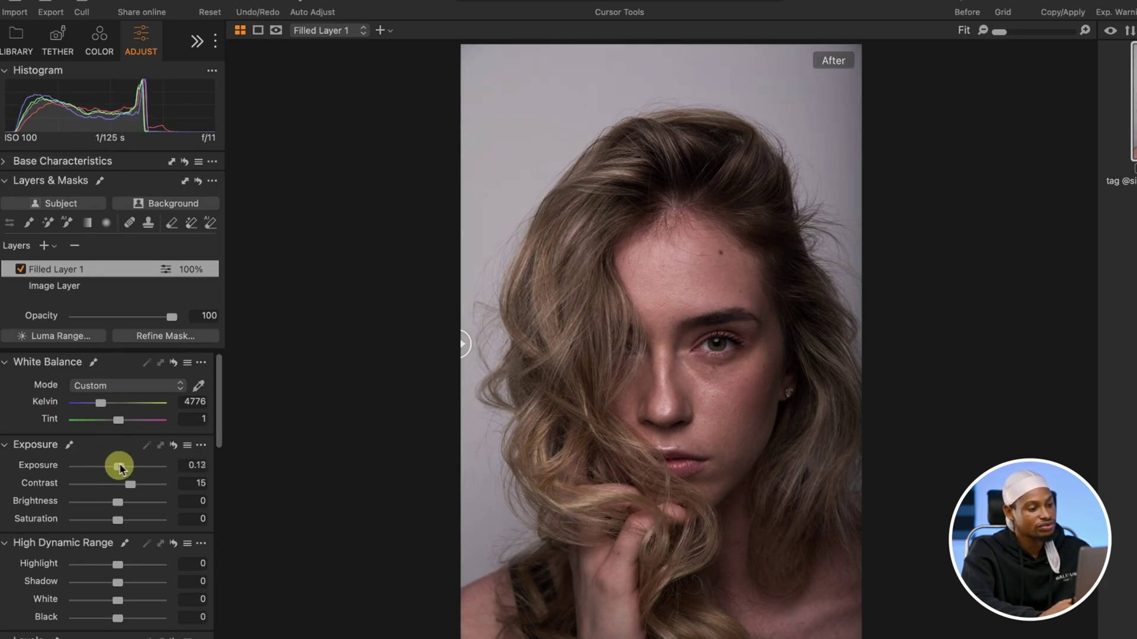
scroll(101, 509, down, 1)
mouse_move(118, 531)
mouse_down()
mouse_move(84, 537)
mouse_move(120, 550)
mouse_up()
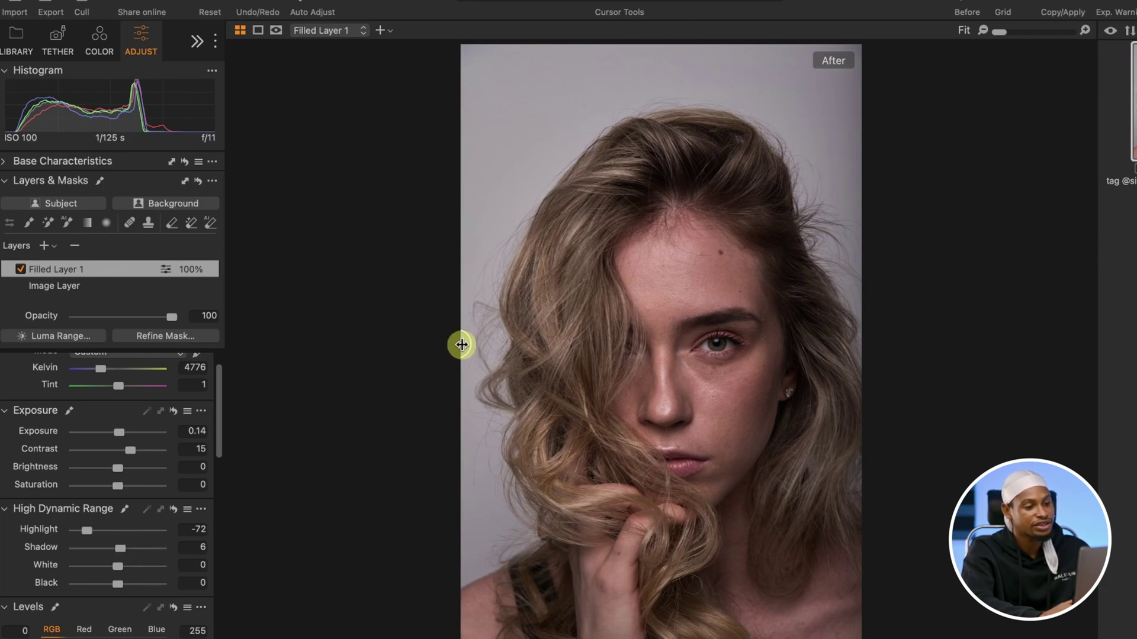
drag(462, 345, 319, 401)
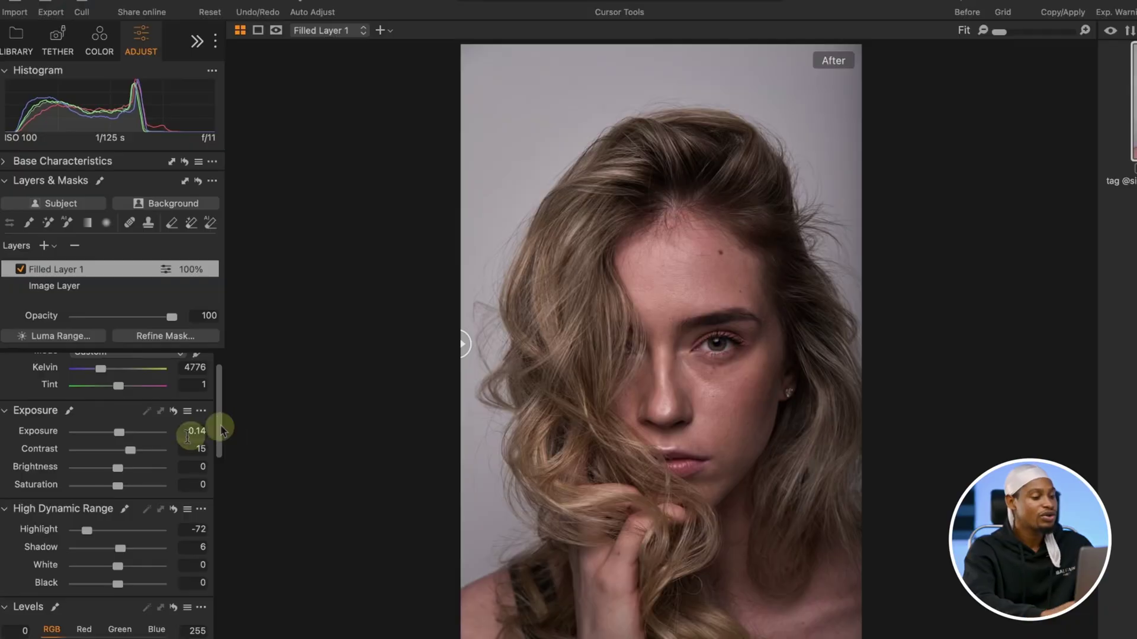
Test the green channel's midtone level across its range and settle it at about -0.01.
scroll(120, 517, down, 3)
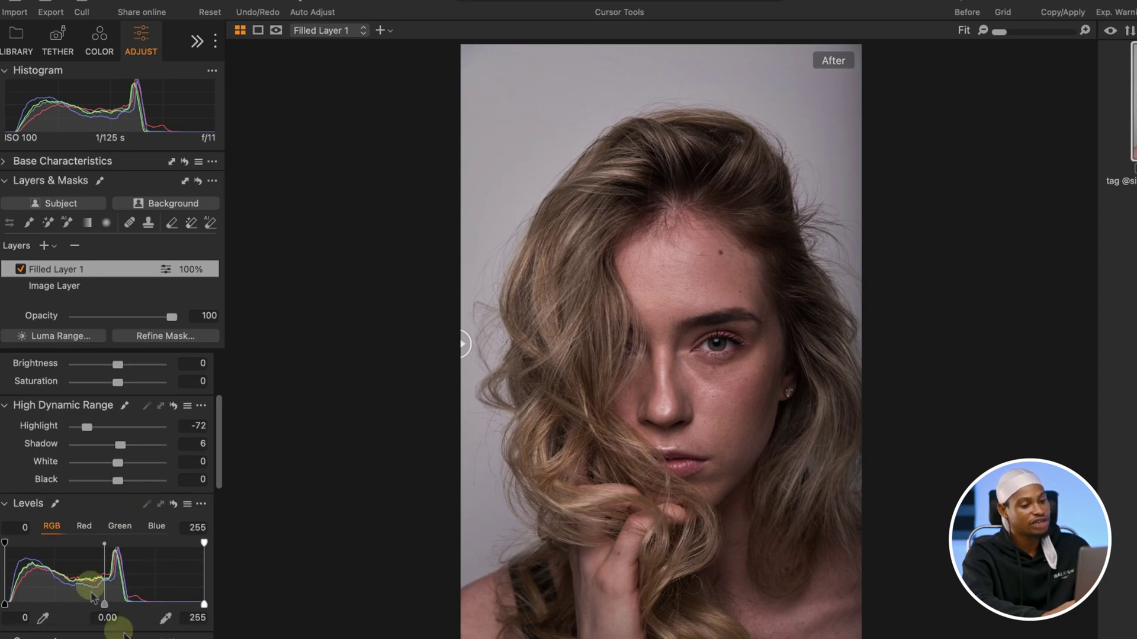
click(85, 528)
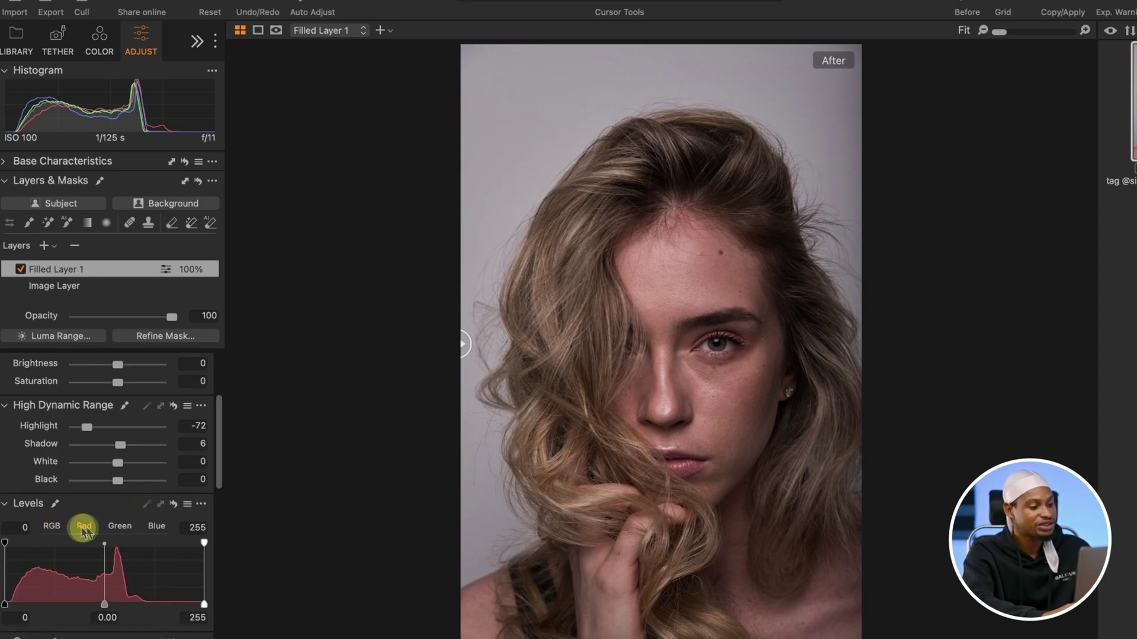
click(115, 527)
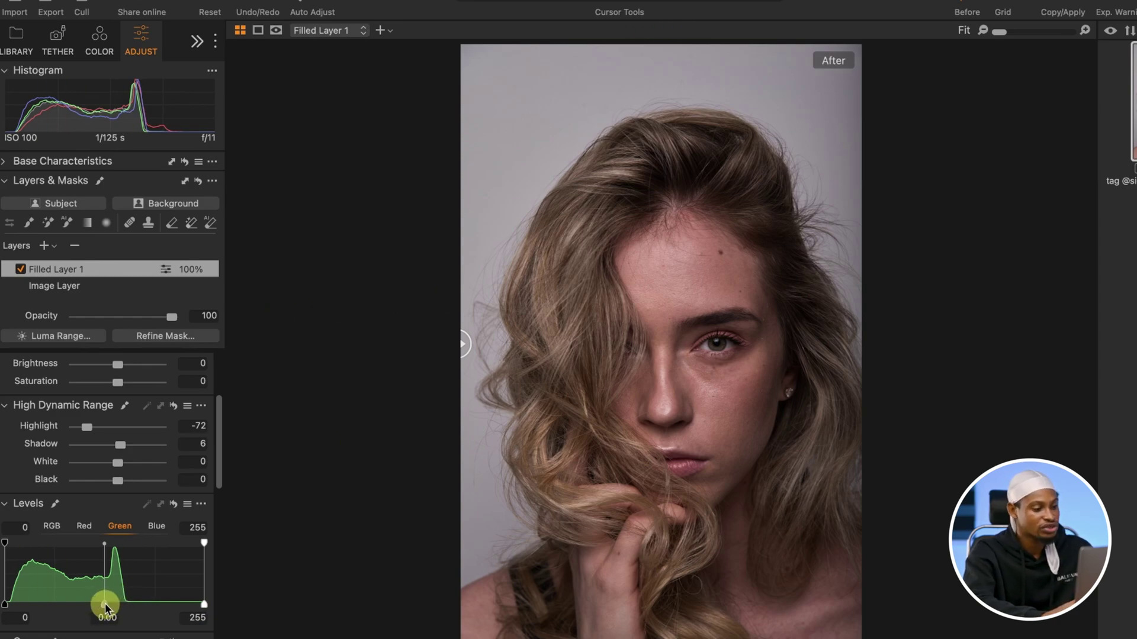
drag(102, 602, 103, 603)
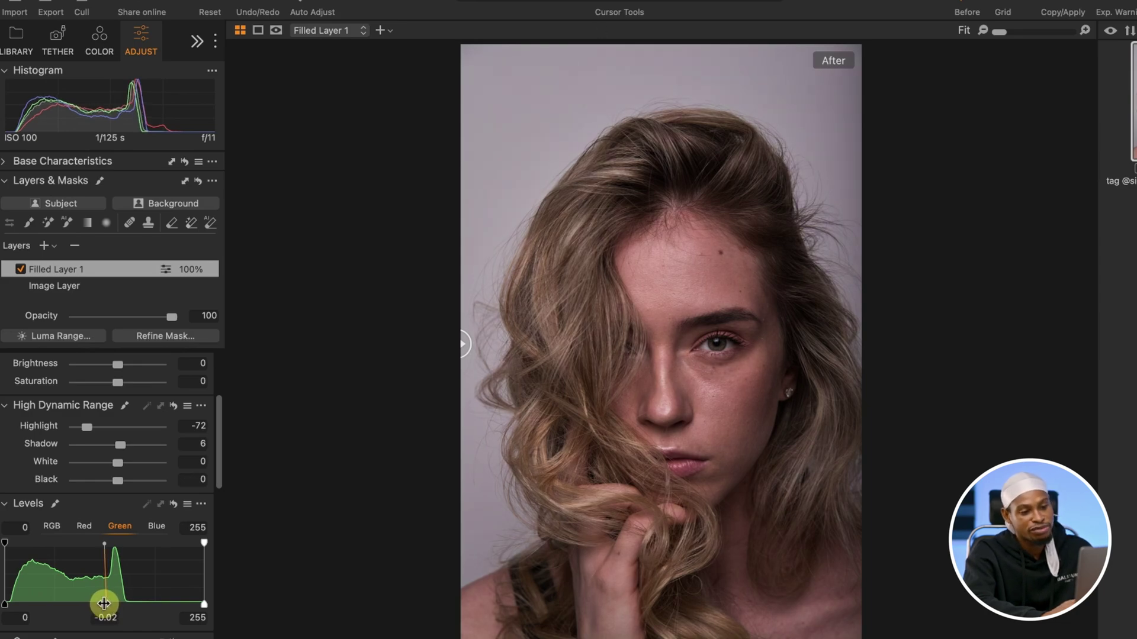
drag(103, 604, 11, 602)
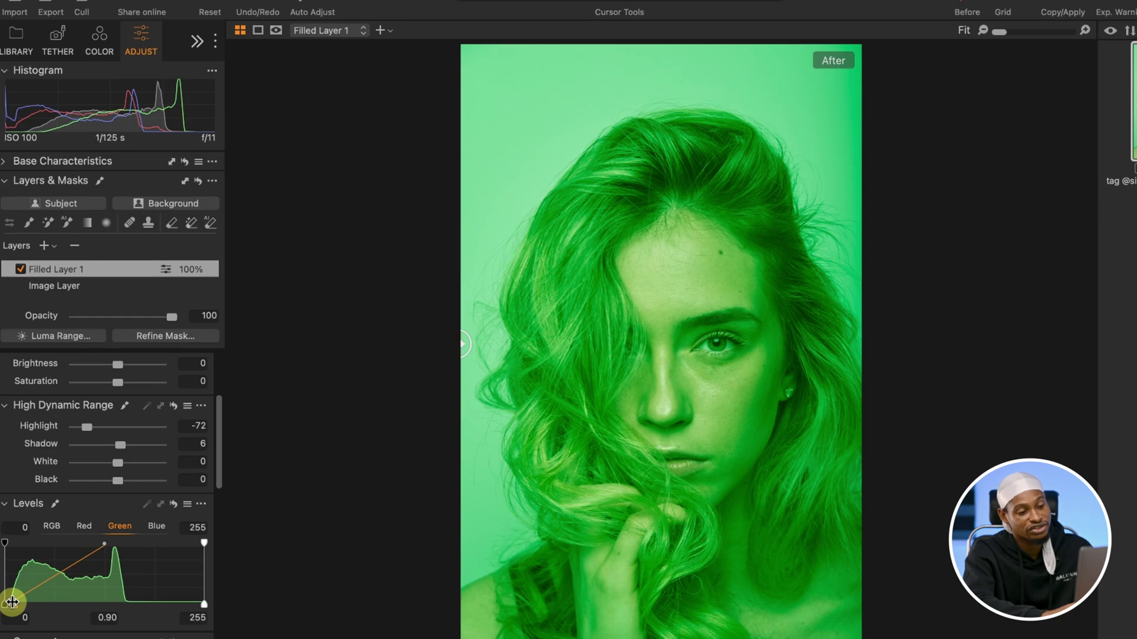
drag(12, 602, 104, 614)
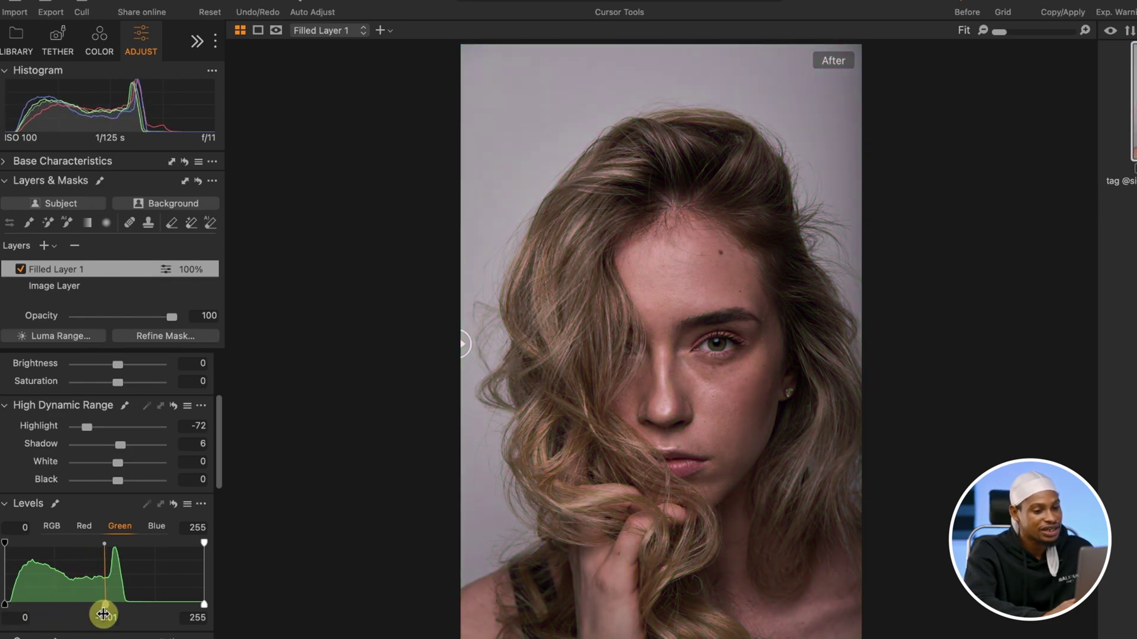
Set the red channel's midtone level to 0.00 and the blue channel's to -0.01, comparing against the original photo.
click(84, 526)
mouse_move(105, 608)
mouse_down()
mouse_move(66, 610)
mouse_move(110, 613)
mouse_up()
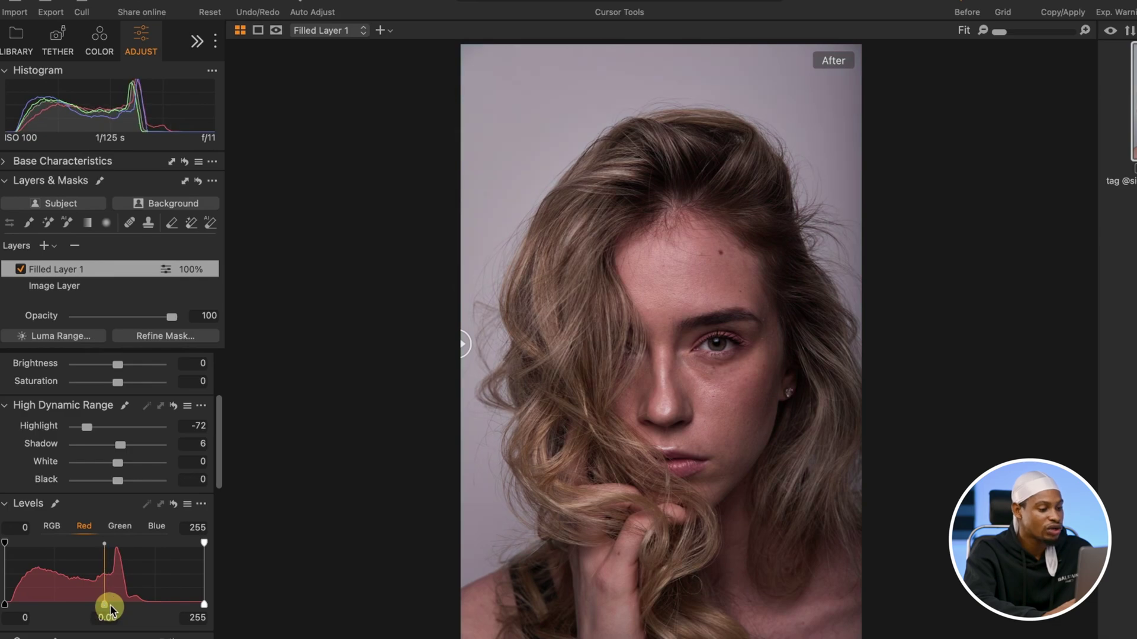
click(71, 533)
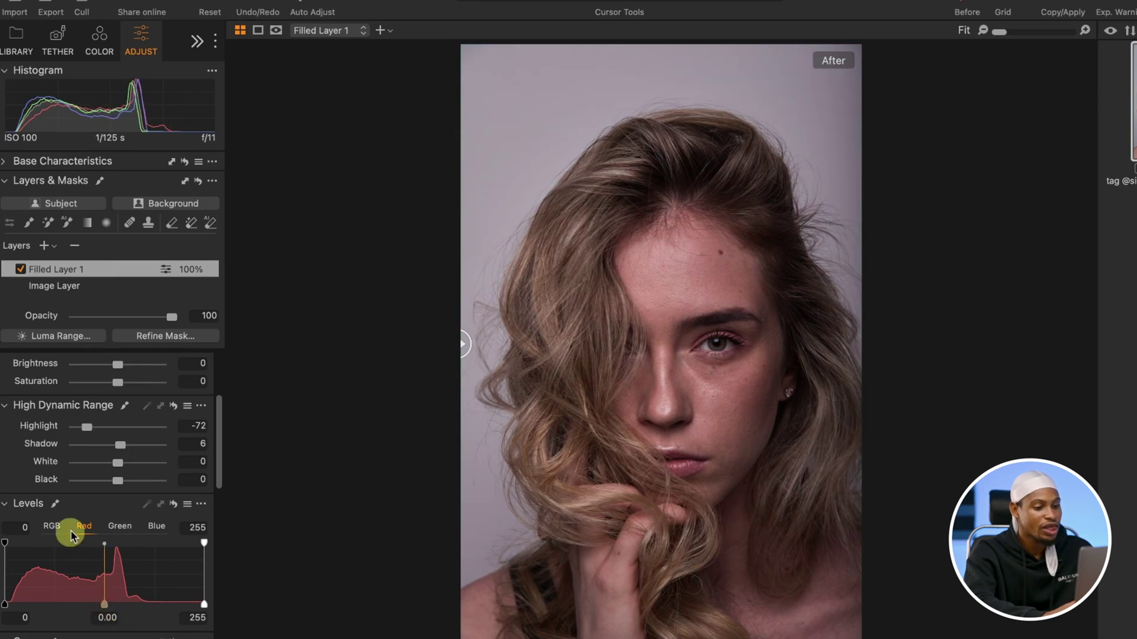
click(155, 527)
mouse_move(108, 604)
mouse_down()
mouse_move(94, 604)
mouse_move(101, 610)
mouse_up()
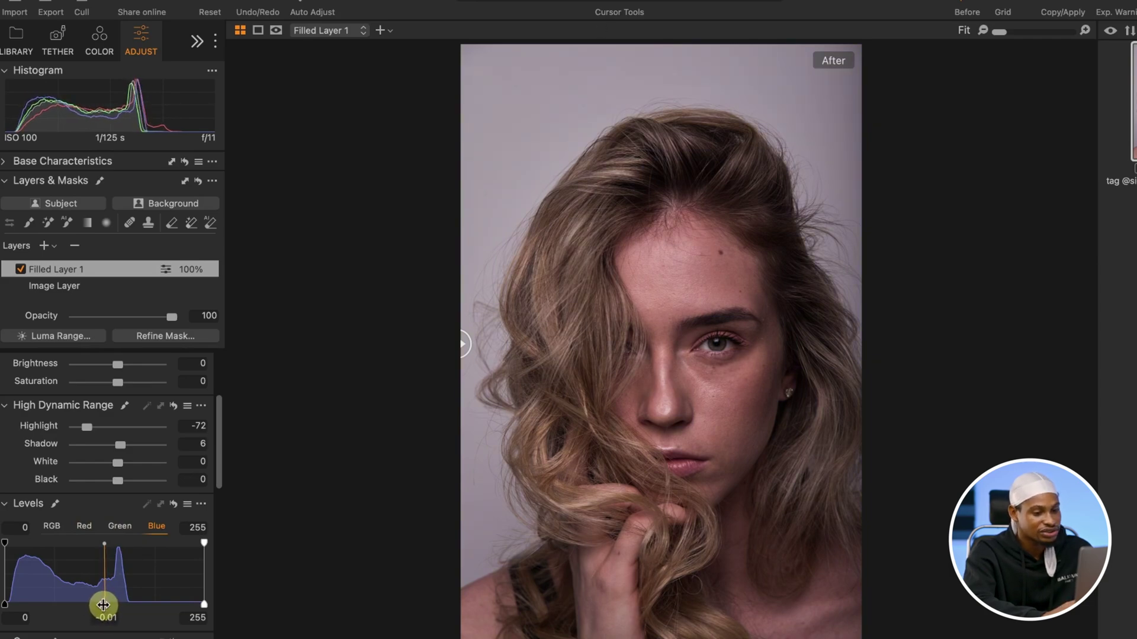
drag(103, 605, 105, 605)
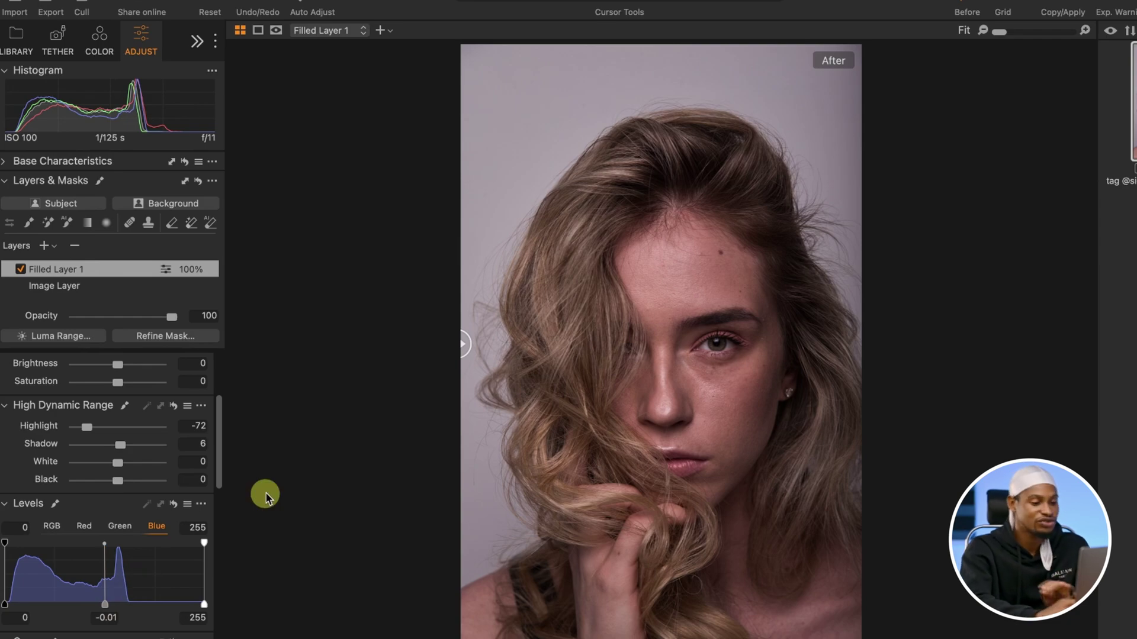
drag(467, 341, 389, 455)
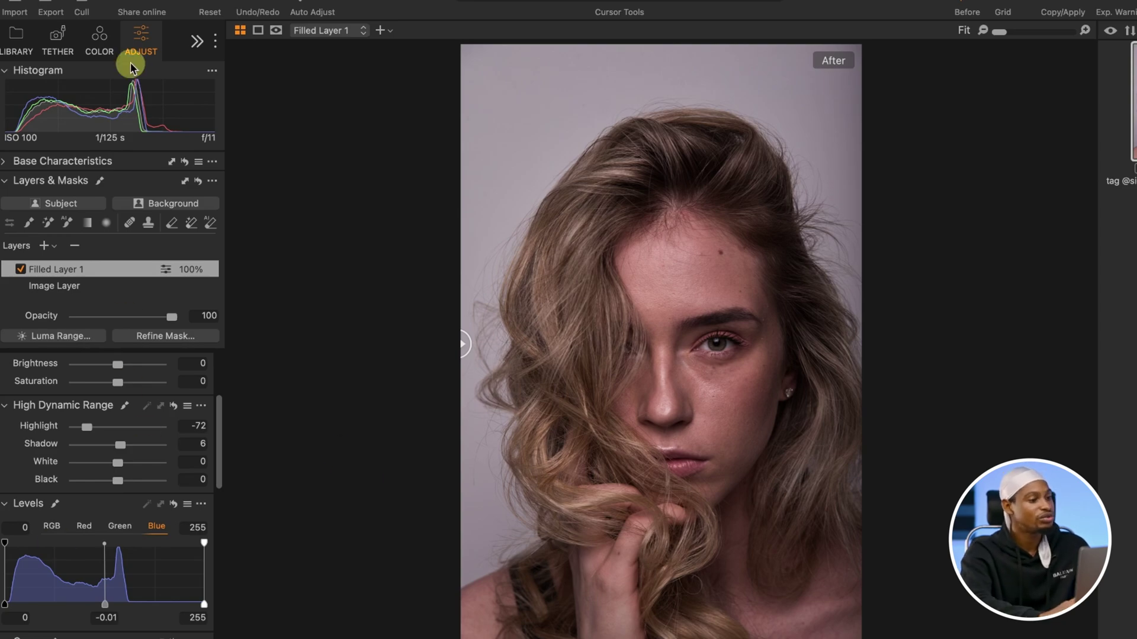
Add a second filled adjustment layer above Filled Layer 1.
click(101, 44)
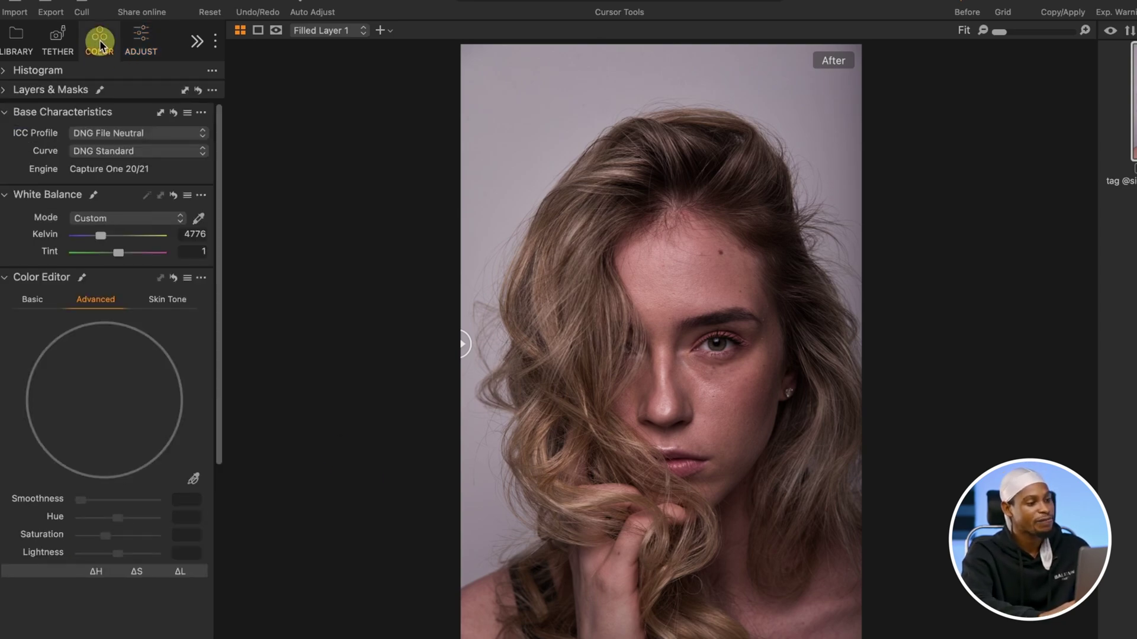
click(142, 39)
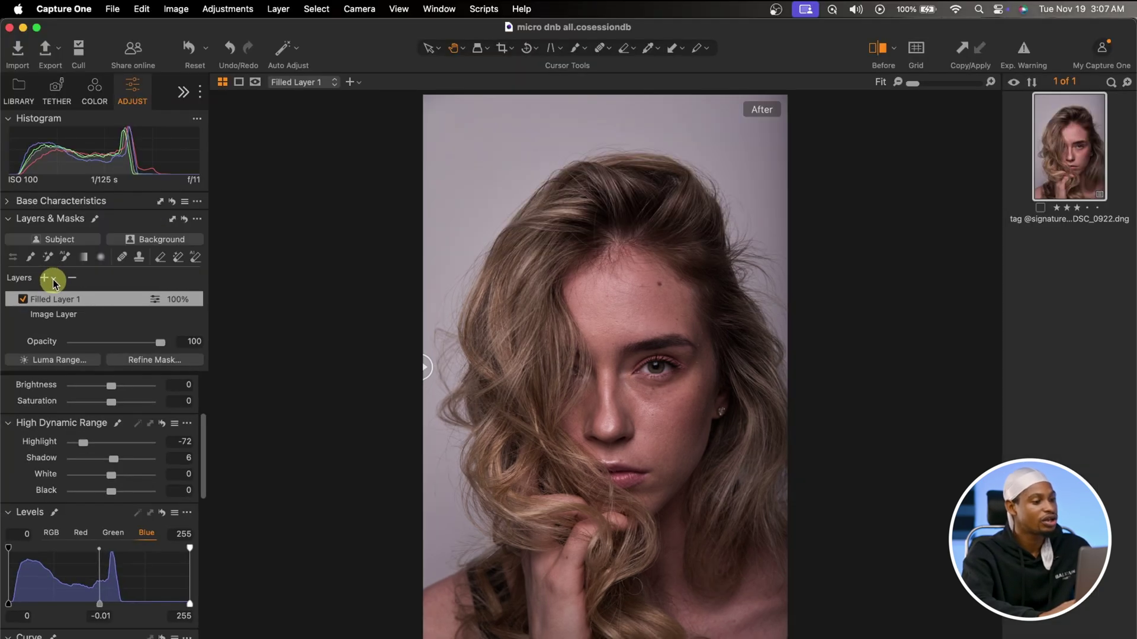
click(53, 279)
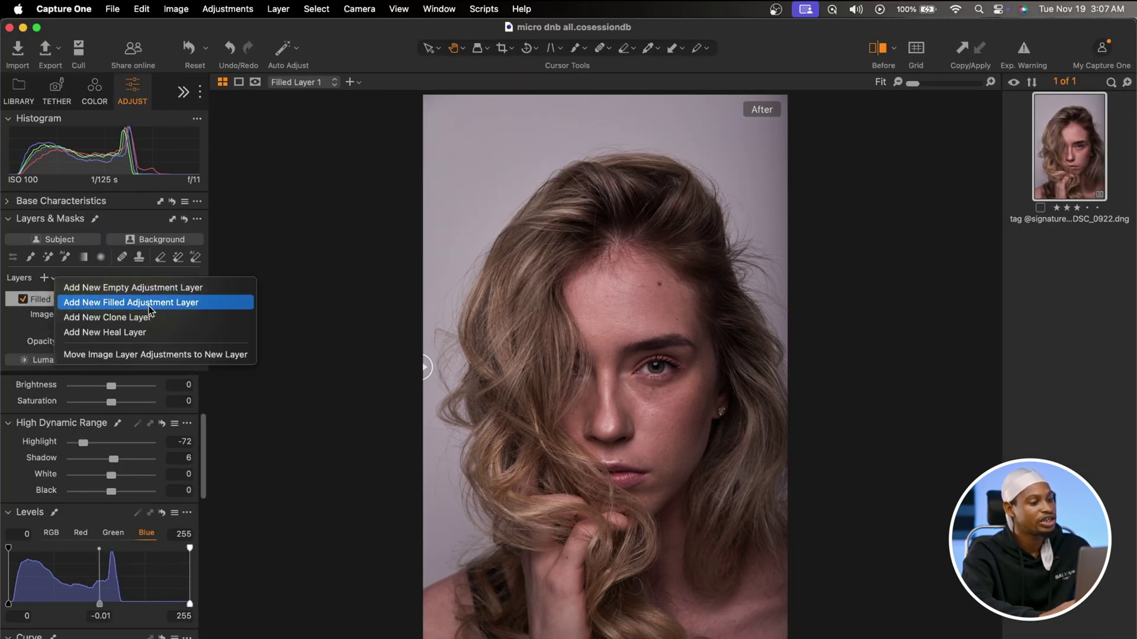
click(163, 305)
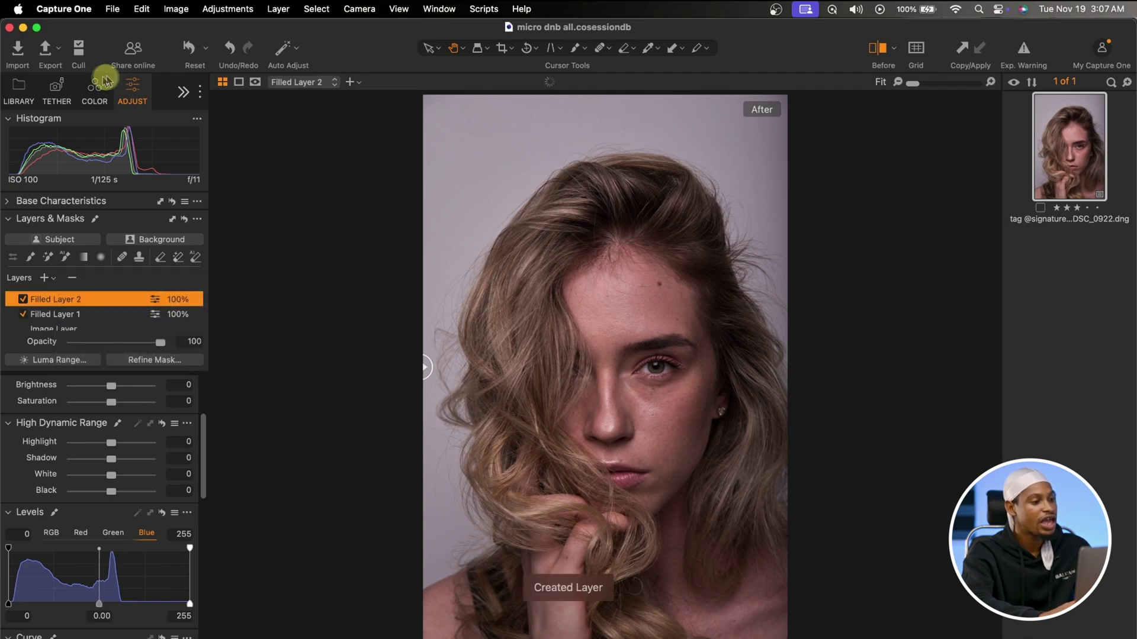
Tint the highlights blue on the new layer with Color Balance and raise the tint's saturation.
click(93, 94)
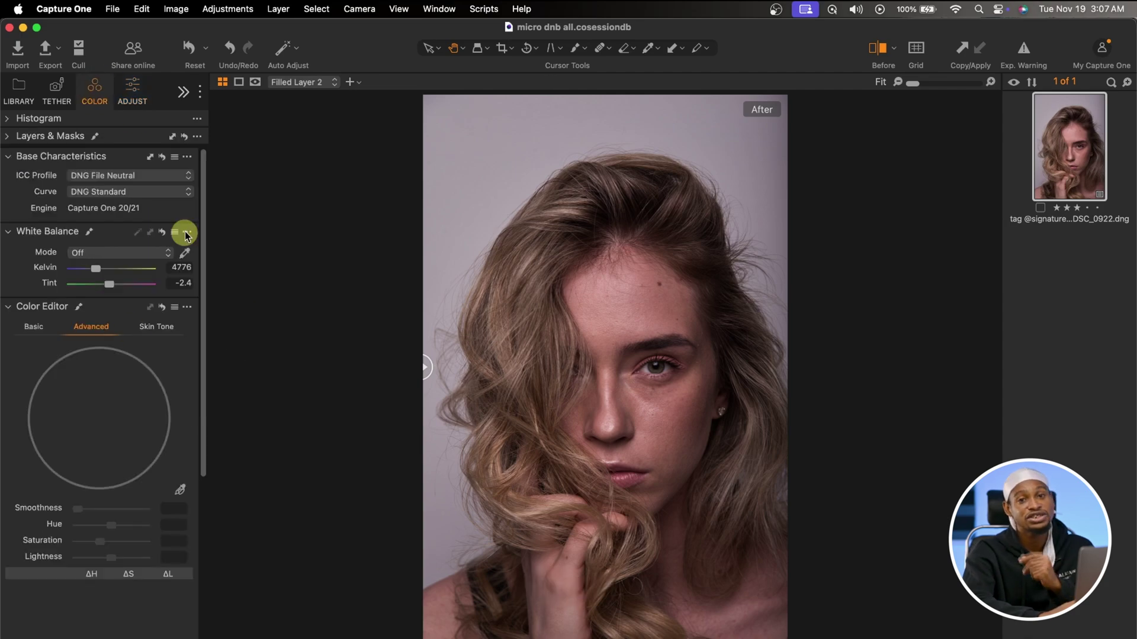
scroll(97, 493, down, 2)
scroll(98, 493, down, 3)
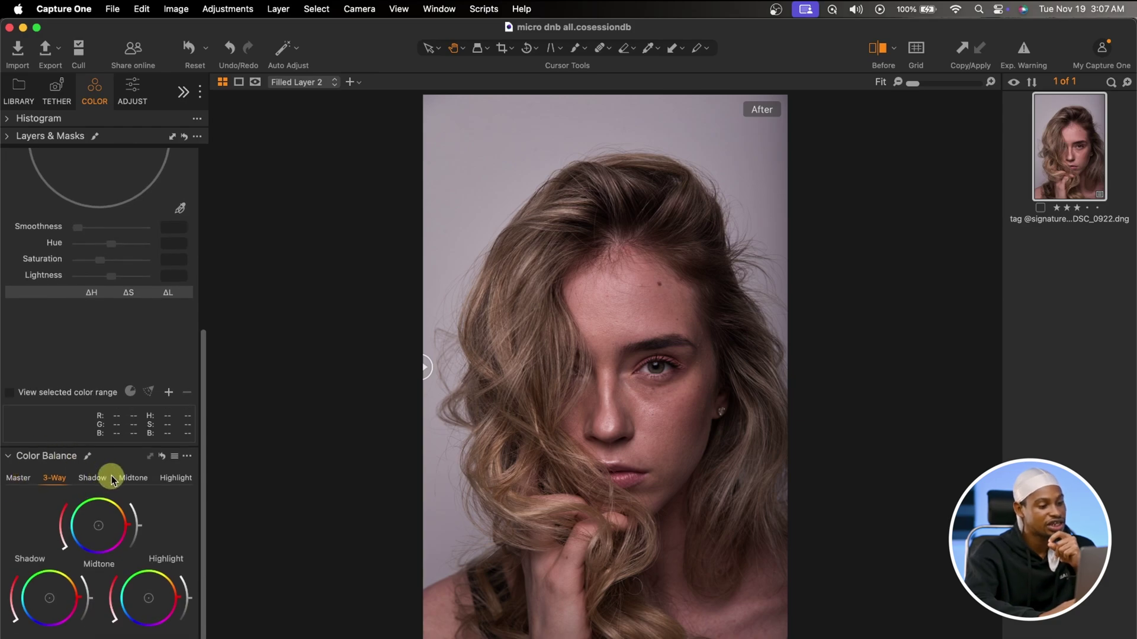
click(23, 480)
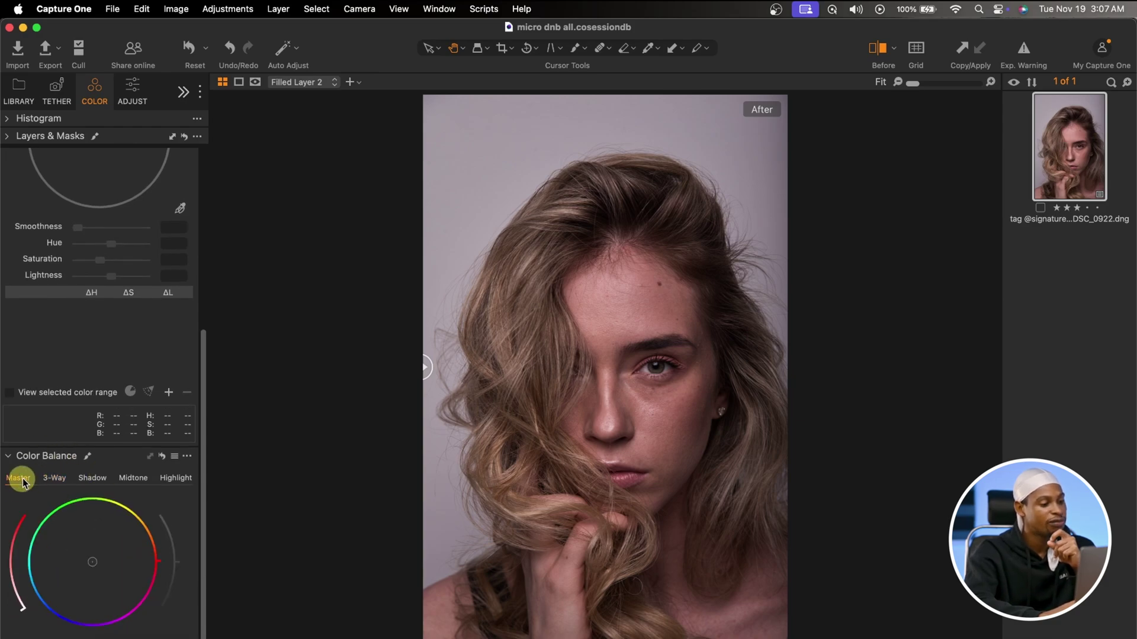
click(59, 479)
click(94, 479)
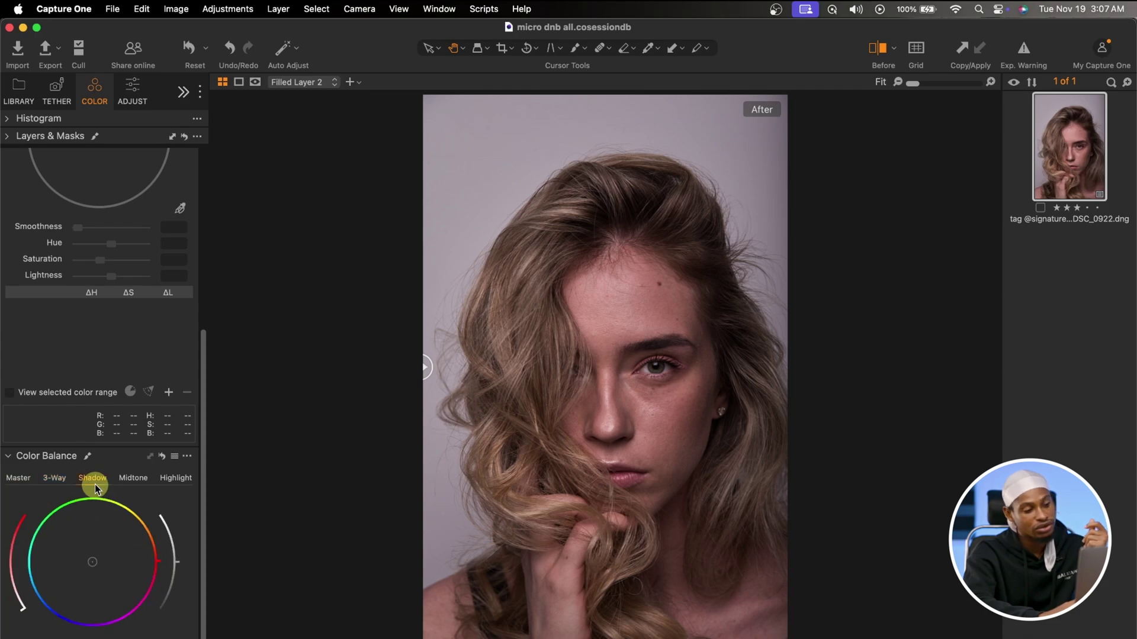
click(130, 481)
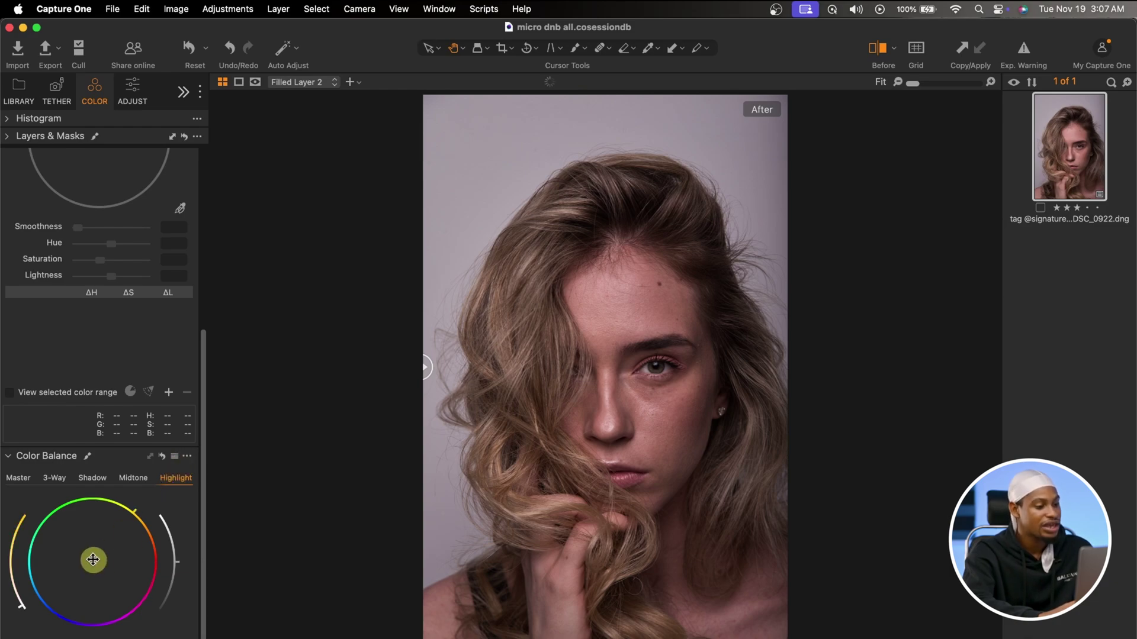
drag(84, 563, 81, 567)
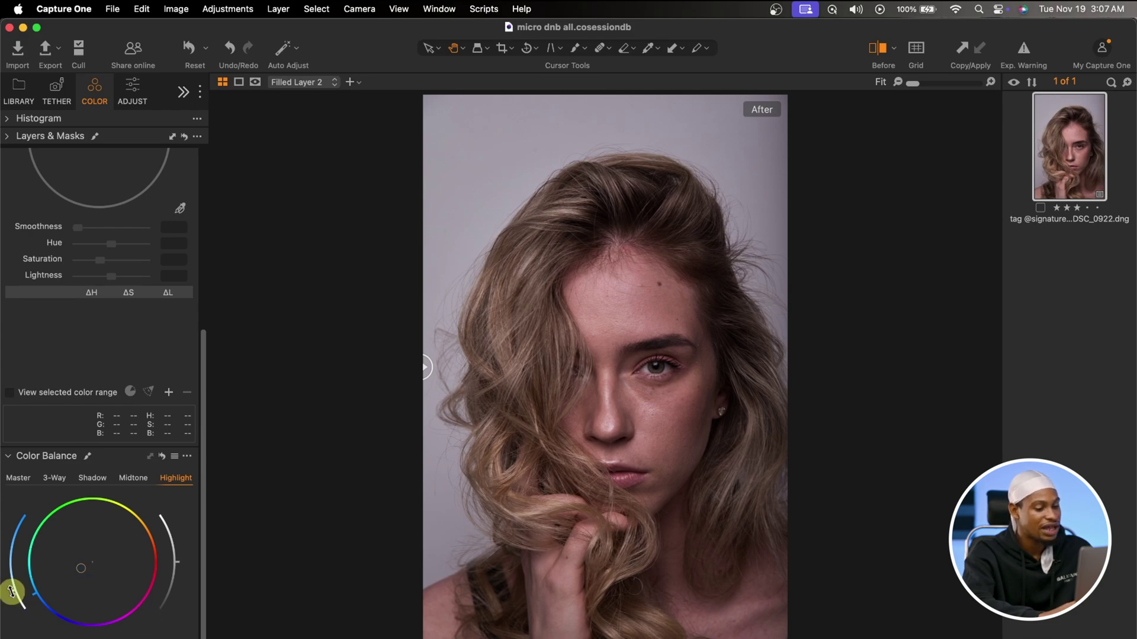
drag(11, 591, 9, 578)
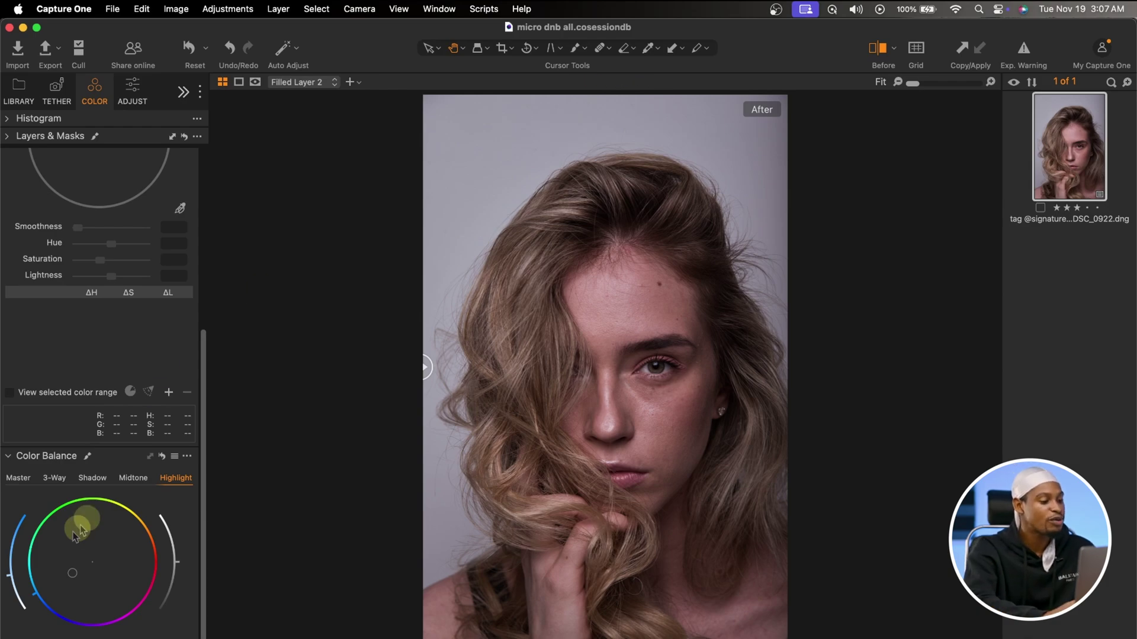
Sweep the highlight tint's hue through green, yellow and red, then settle it on a slightly cyan blue.
drag(35, 595, 54, 484)
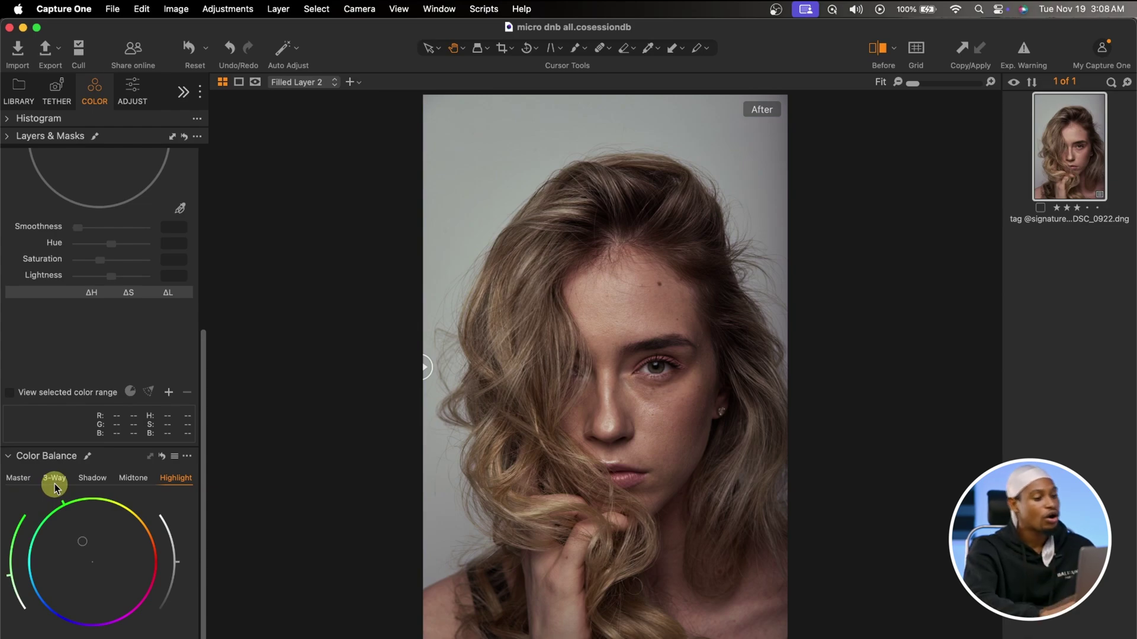
drag(62, 499, 160, 489)
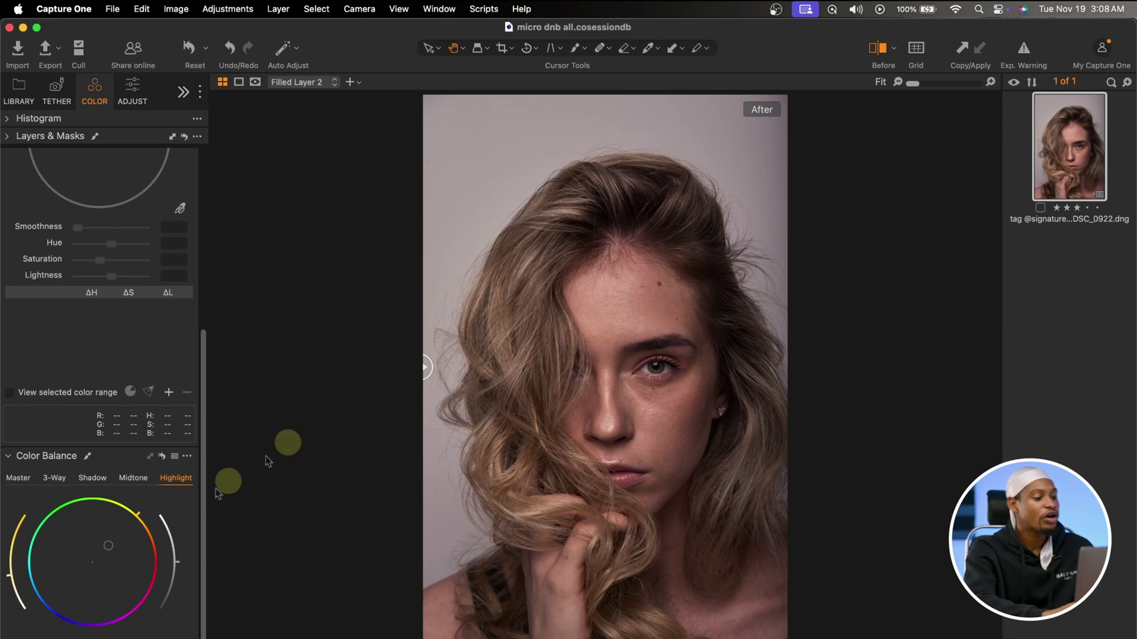
mouse_move(140, 515)
mouse_down()
mouse_move(188, 567)
mouse_move(147, 602)
mouse_move(209, 558)
mouse_up()
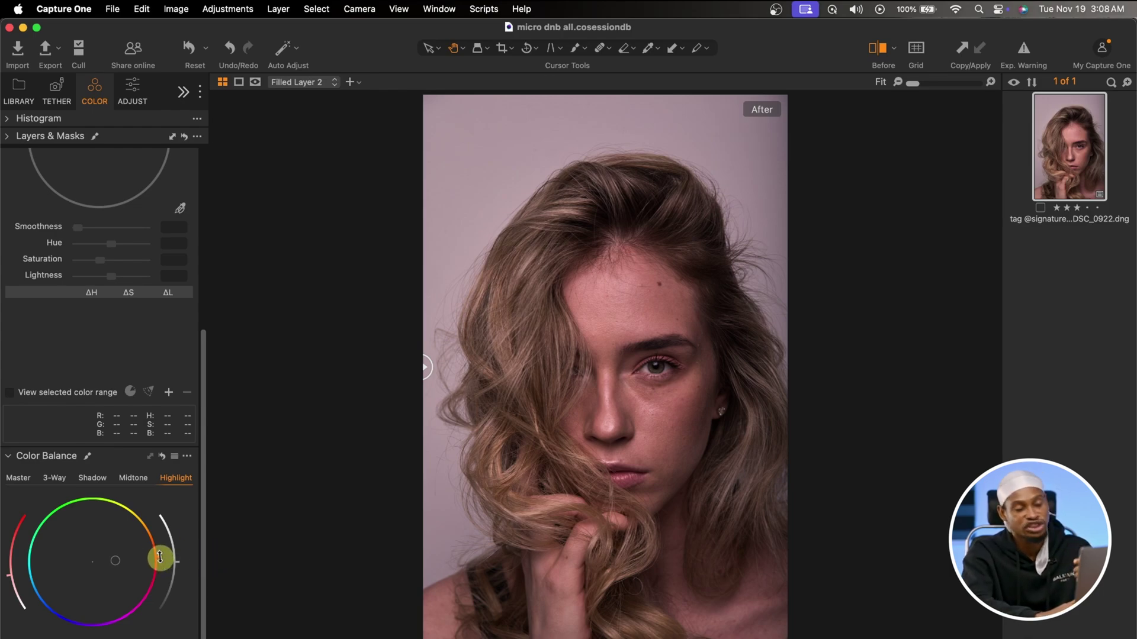
mouse_move(160, 558)
mouse_down()
mouse_move(151, 595)
mouse_move(68, 634)
mouse_move(42, 633)
mouse_move(26, 587)
mouse_up()
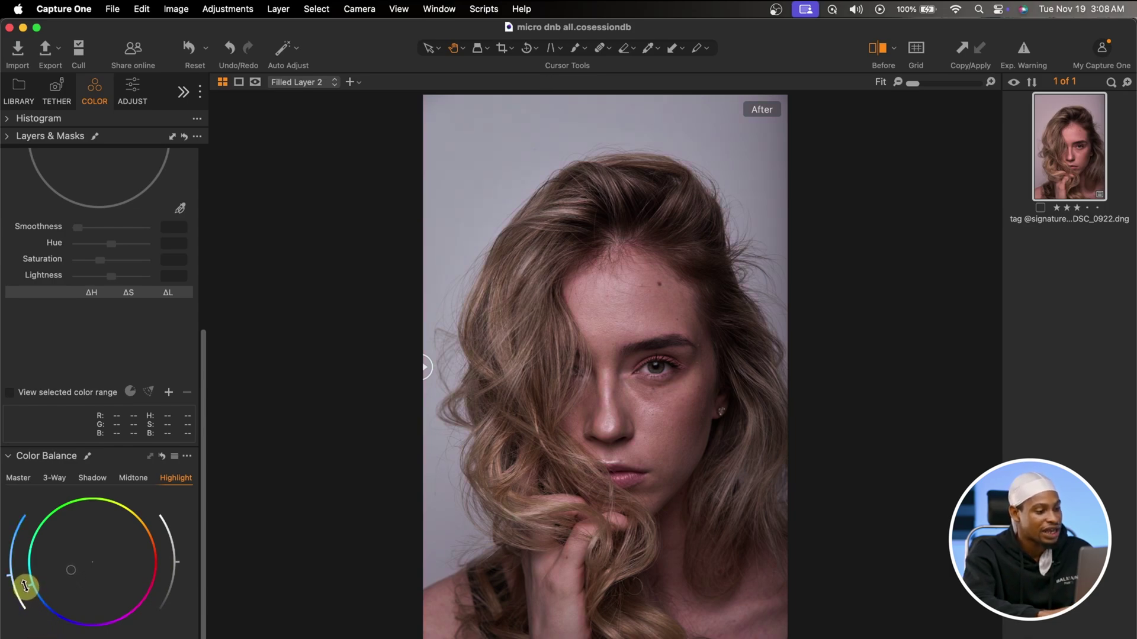
click(8, 580)
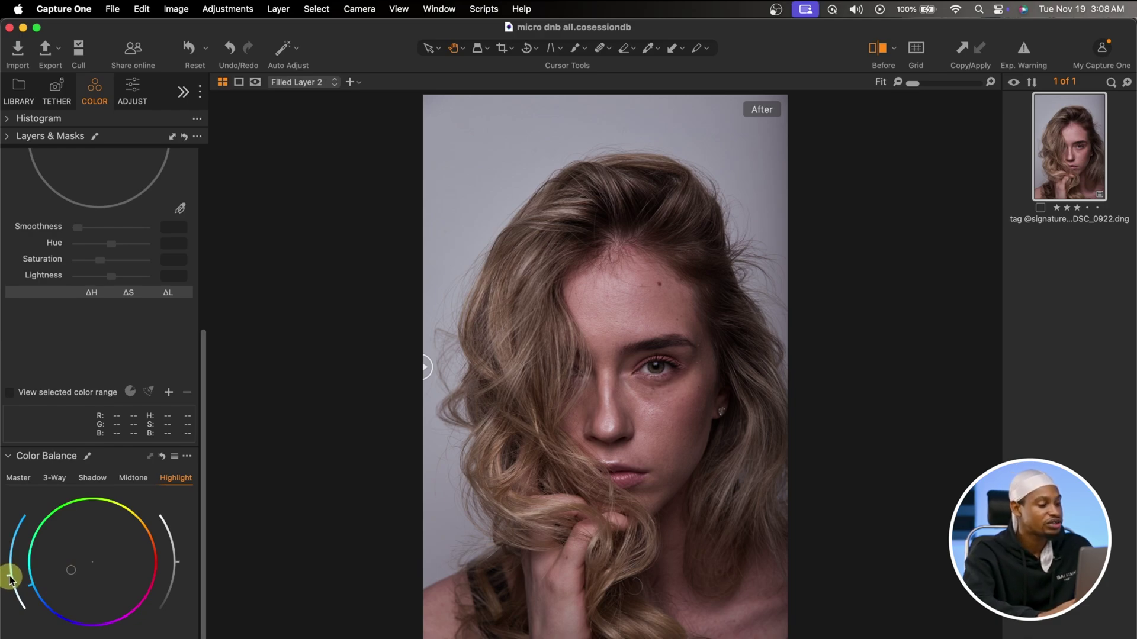
Push the highlight tint's saturation to its maximum, then reduce it to a faint blue.
drag(7, 576, 16, 518)
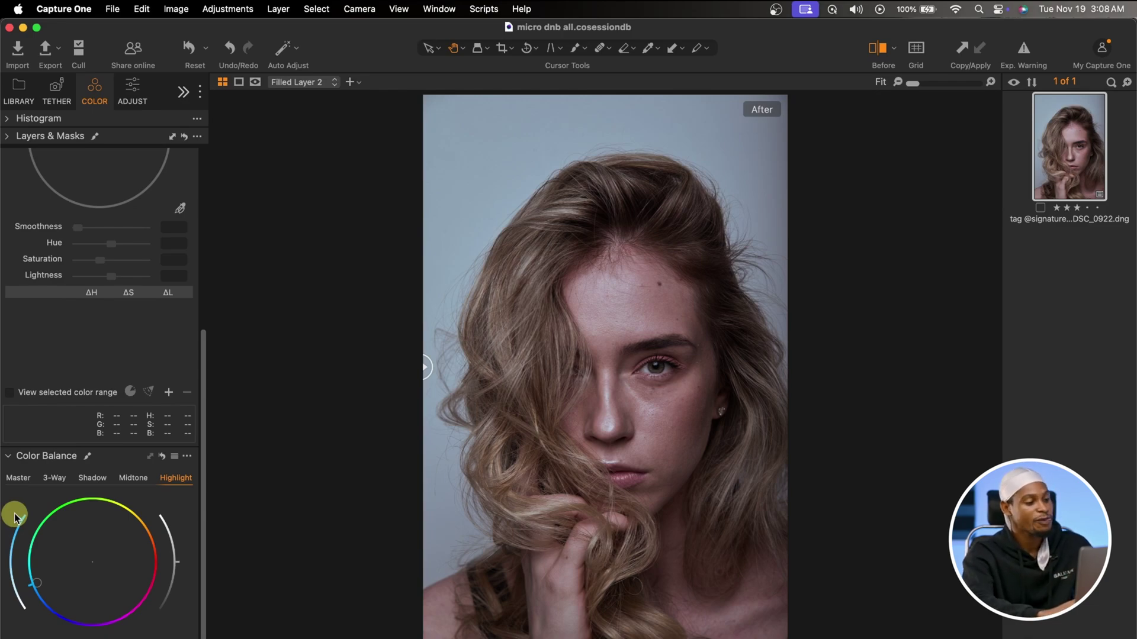
mouse_move(15, 519)
mouse_down()
mouse_move(10, 589)
mouse_move(48, 626)
mouse_move(14, 613)
mouse_move(12, 594)
mouse_up()
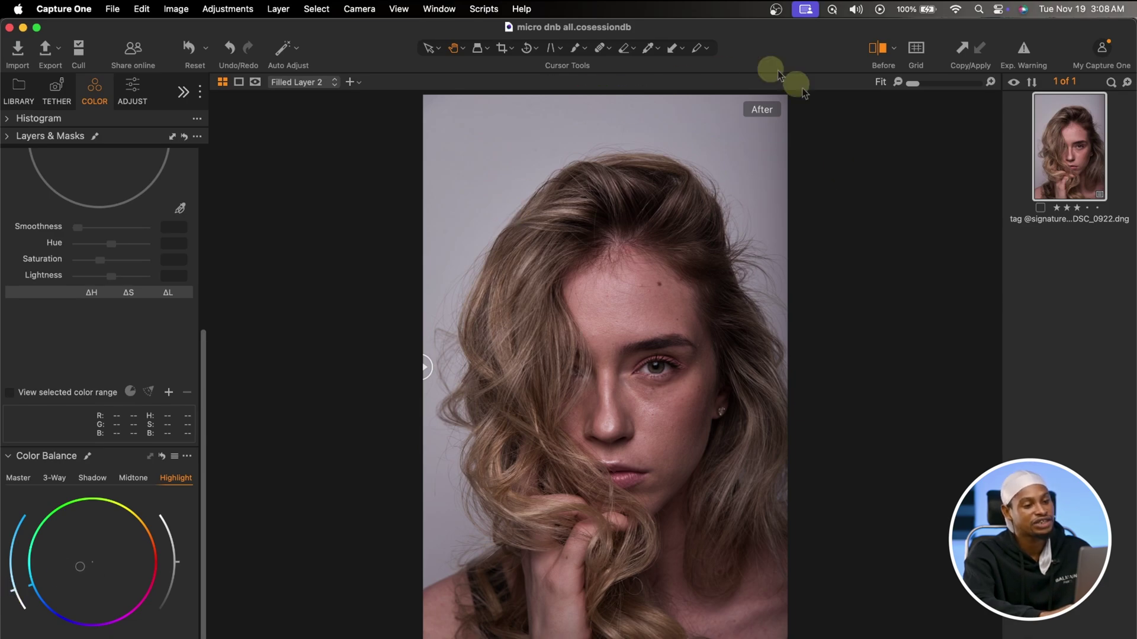
Try tinting the shadows red, orange and cyan with Color Balance.
click(95, 478)
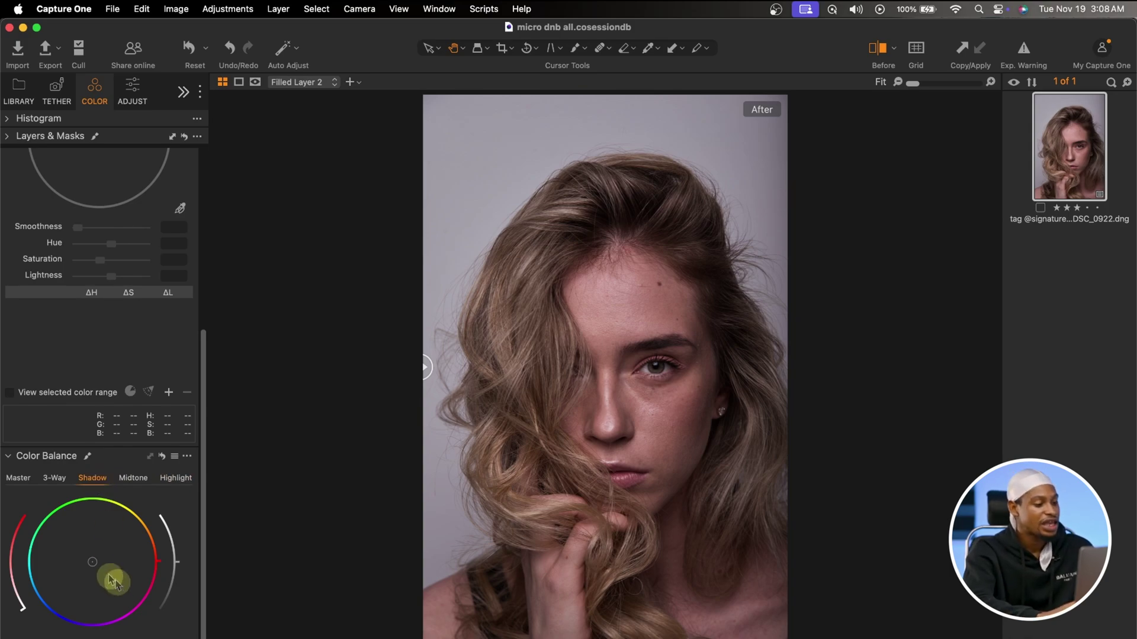
drag(93, 562, 108, 562)
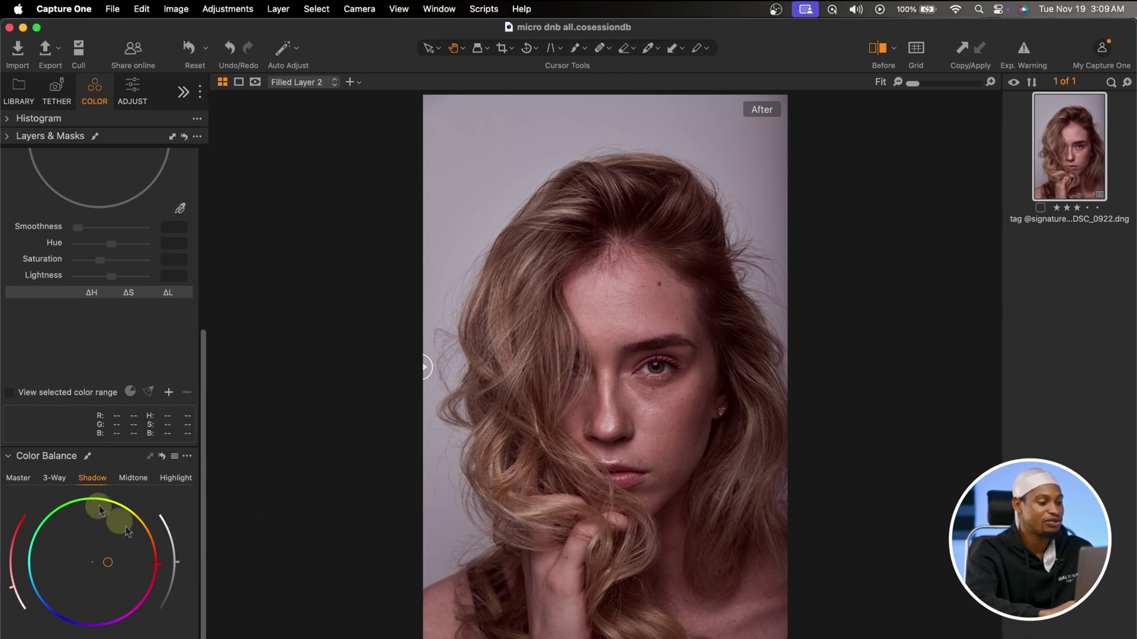
drag(159, 564, 150, 506)
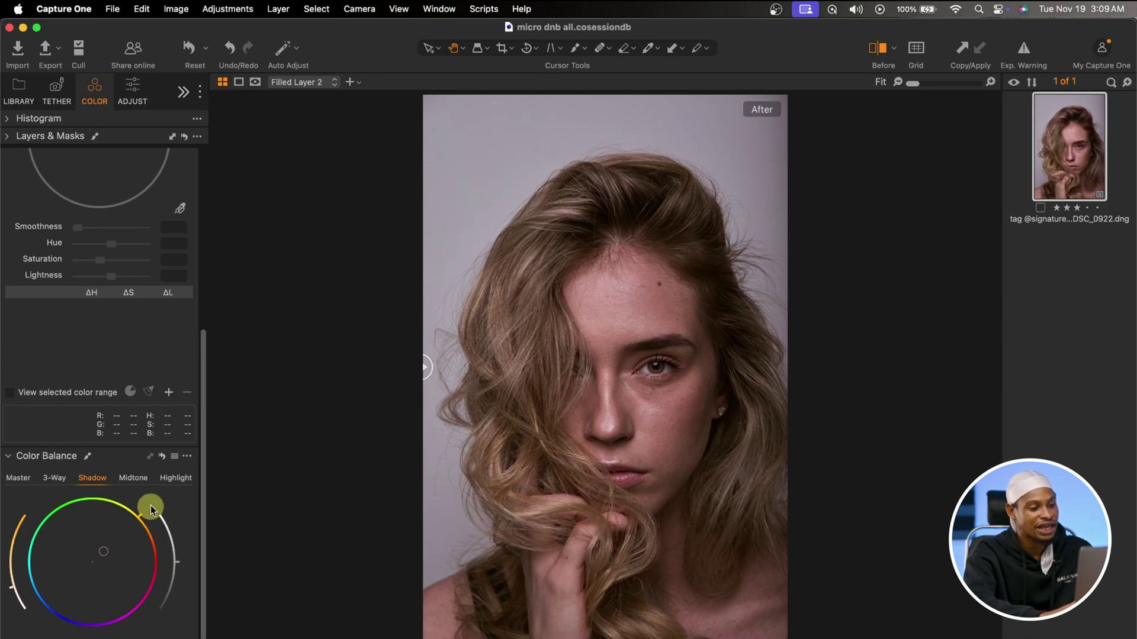
drag(140, 516, 78, 569)
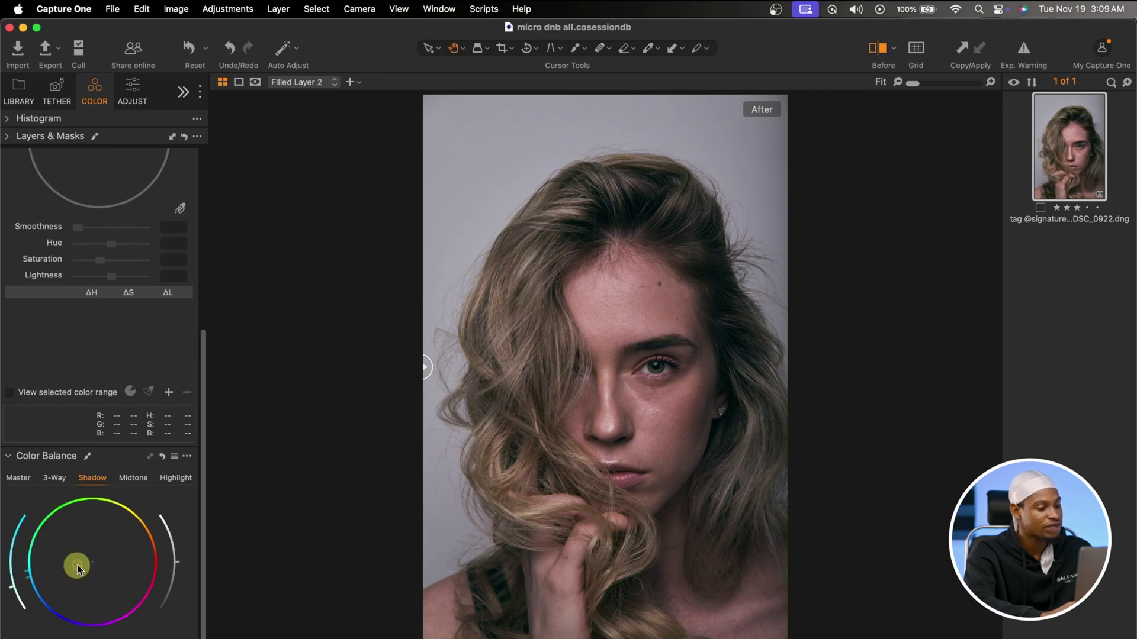
Test the highlights' lightness at its maximum, then settle it just below neutral.
click(176, 479)
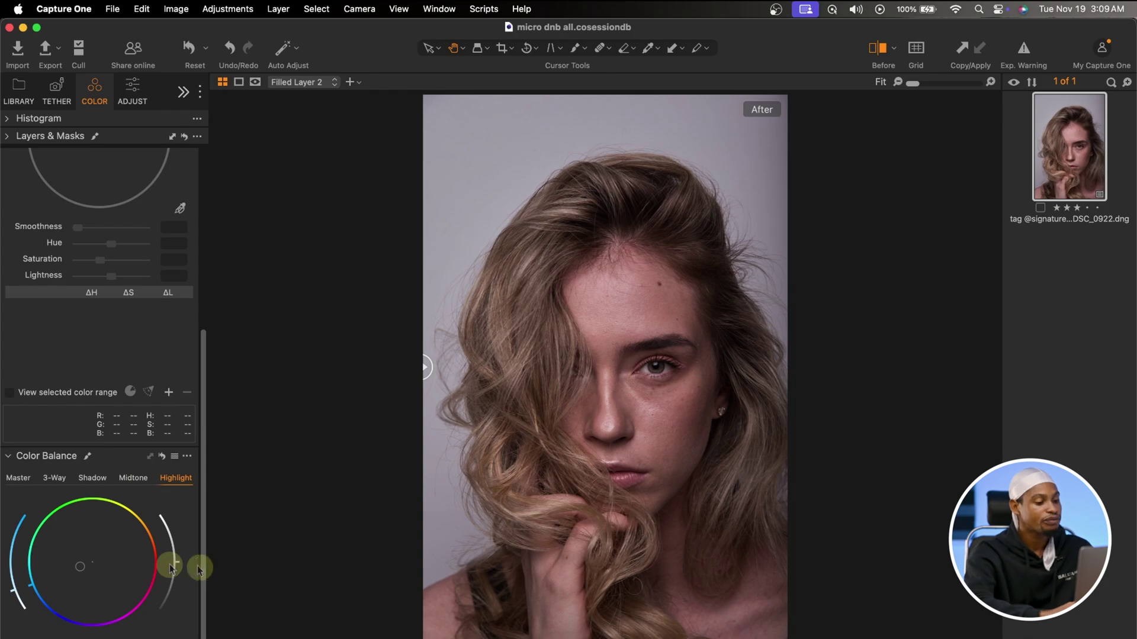
drag(180, 566, 198, 472)
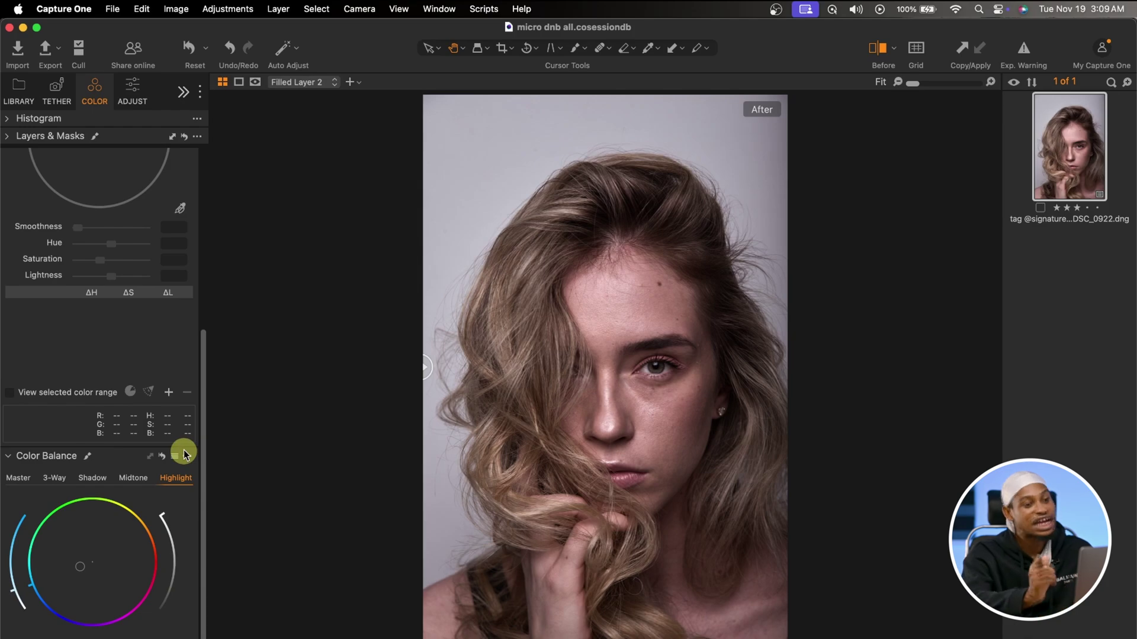
drag(162, 513, 190, 565)
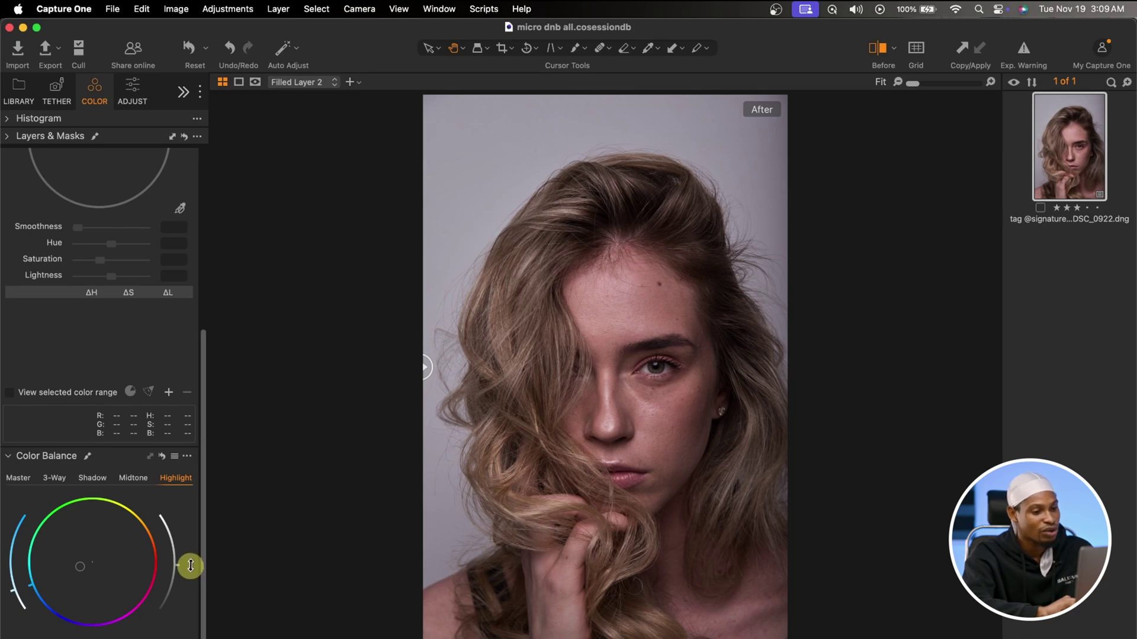
Tint the shadows a faint orange and lower their lightness slightly, checking the result against the original photo.
click(91, 478)
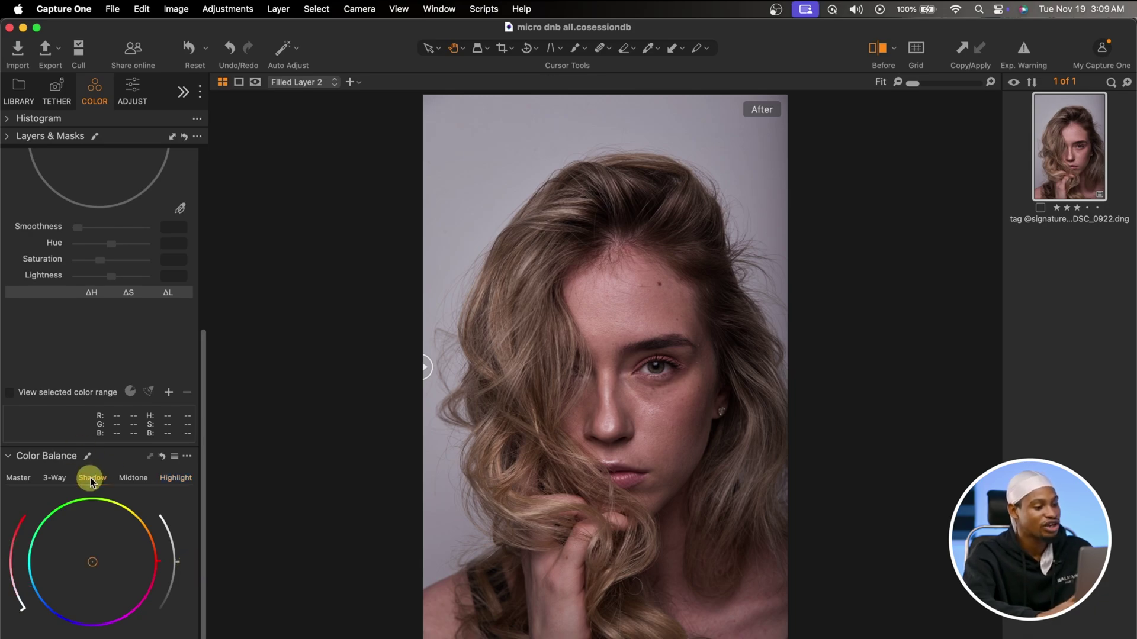
drag(155, 569, 95, 565)
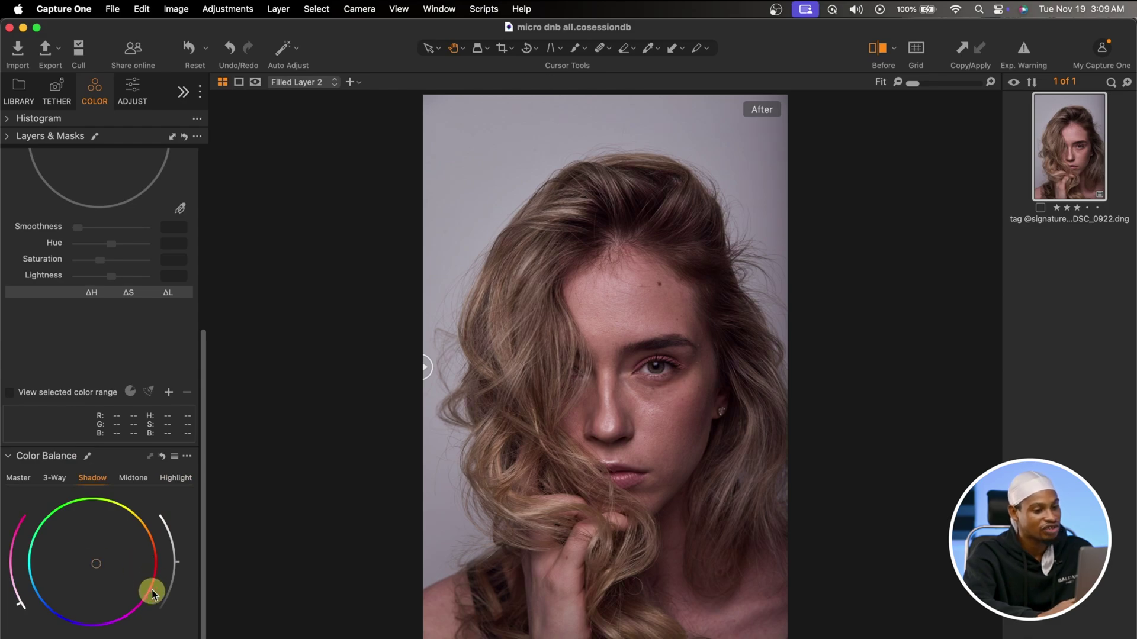
drag(152, 587, 15, 600)
mouse_move(189, 565)
mouse_down()
mouse_move(180, 564)
mouse_move(181, 581)
mouse_up()
drag(27, 542, 201, 512)
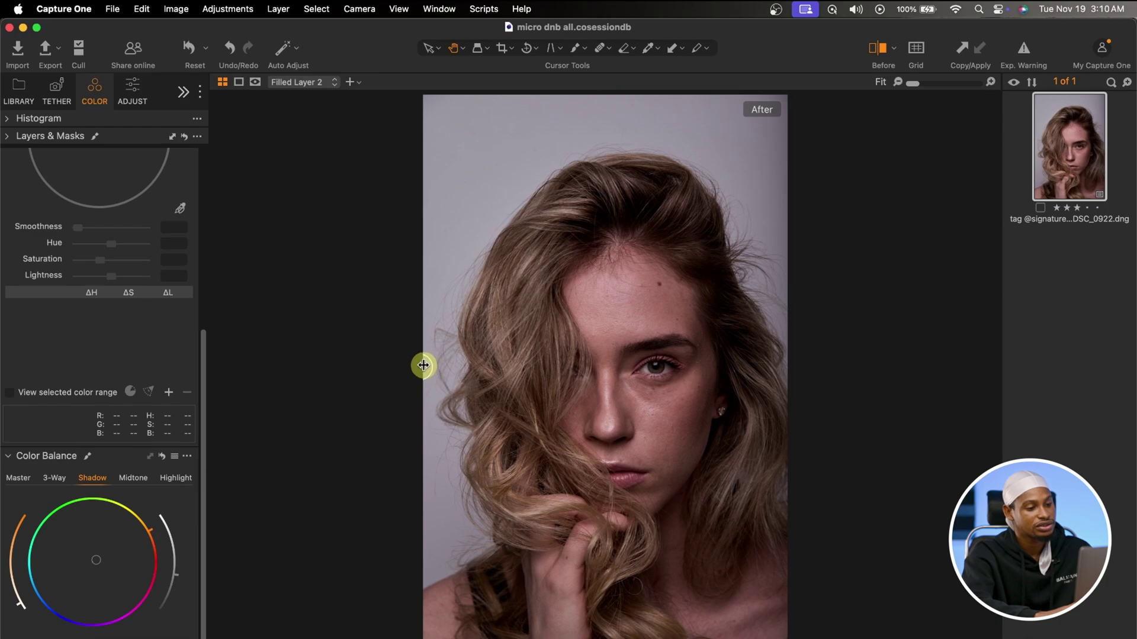
drag(423, 368, 257, 307)
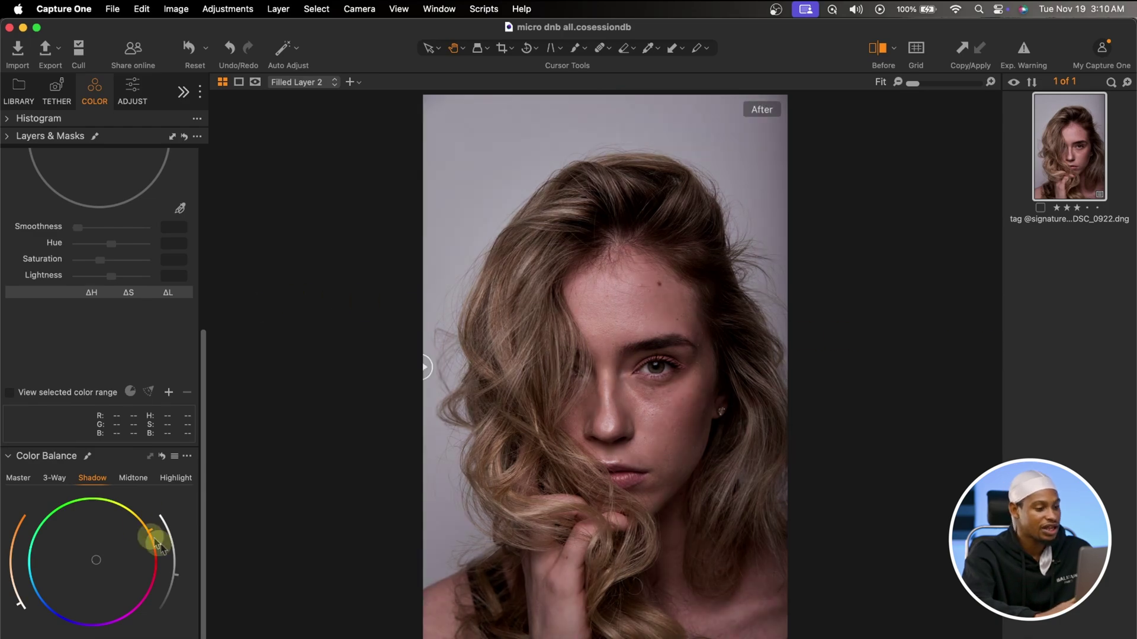
drag(177, 580, 176, 568)
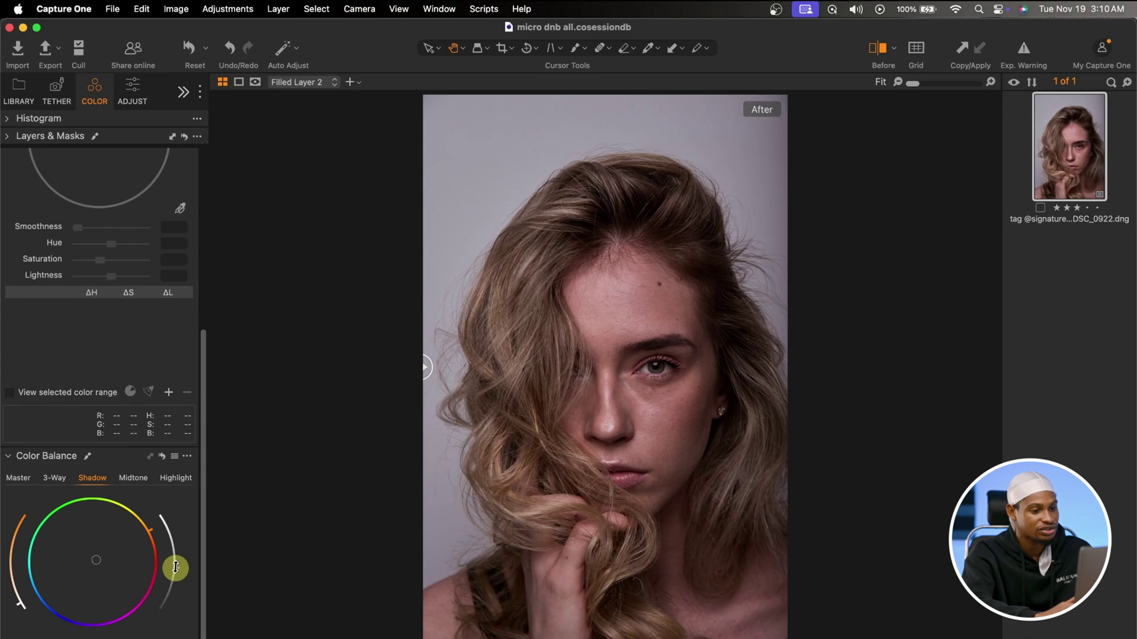
Tint the midtones green, lower the tint's saturation and shift its hue to a soft orange.
click(134, 478)
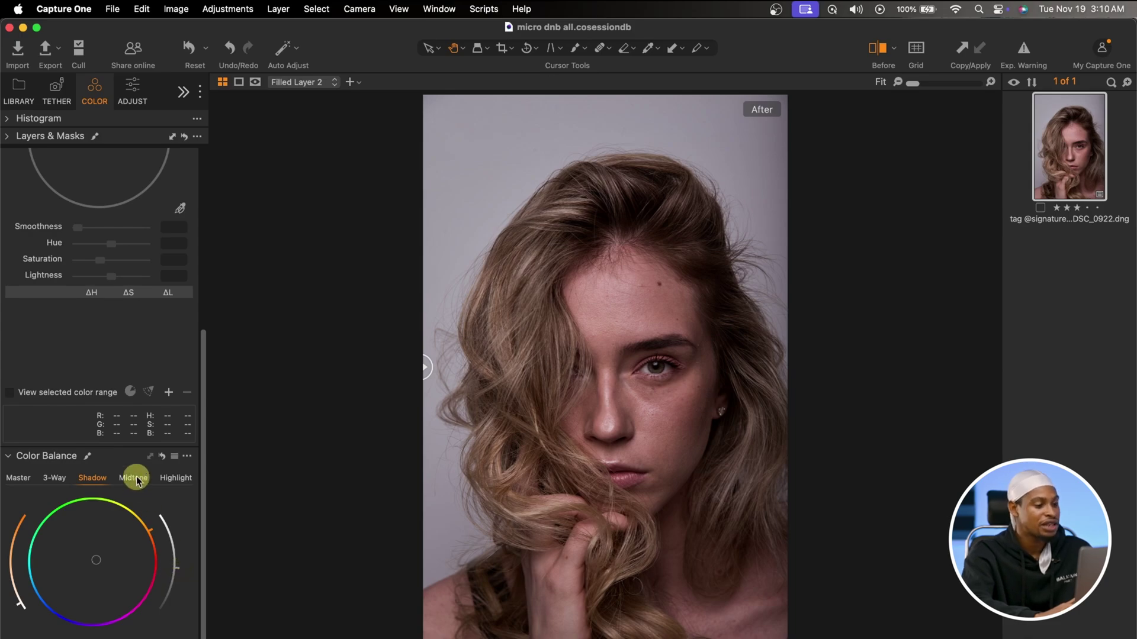
drag(93, 562, 89, 472)
click(161, 555)
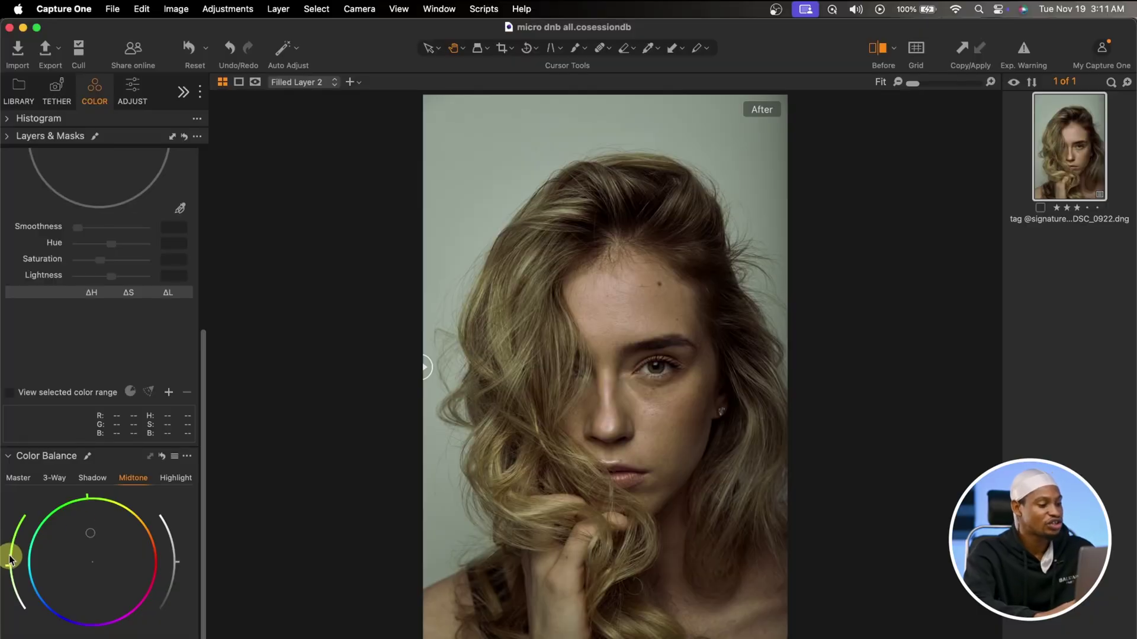
drag(7, 553, 13, 597)
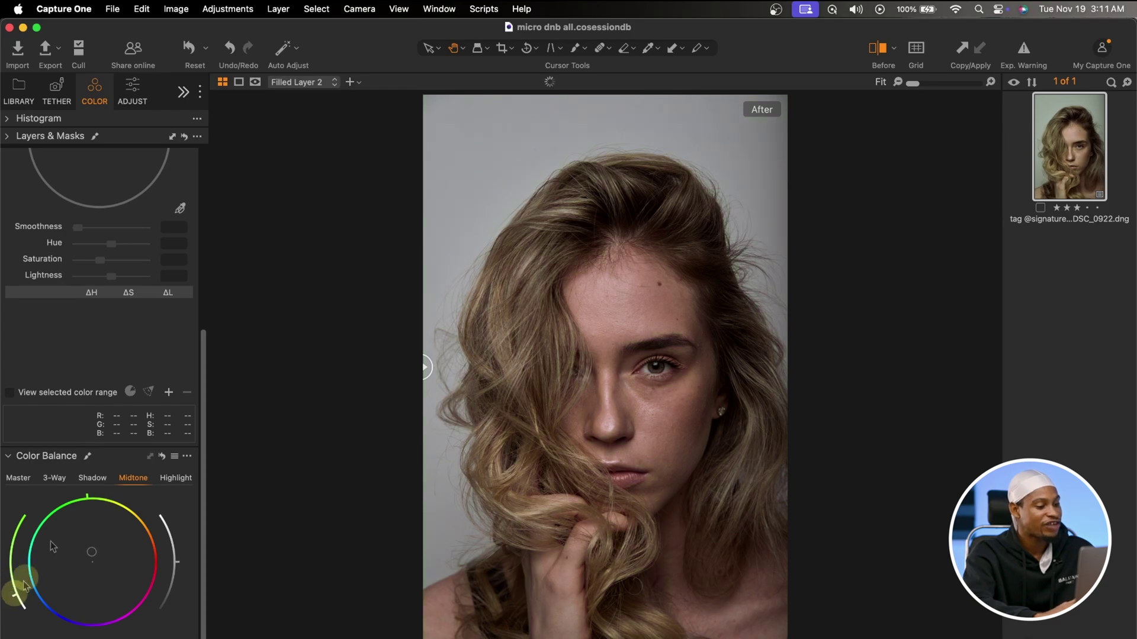
drag(88, 503, 180, 518)
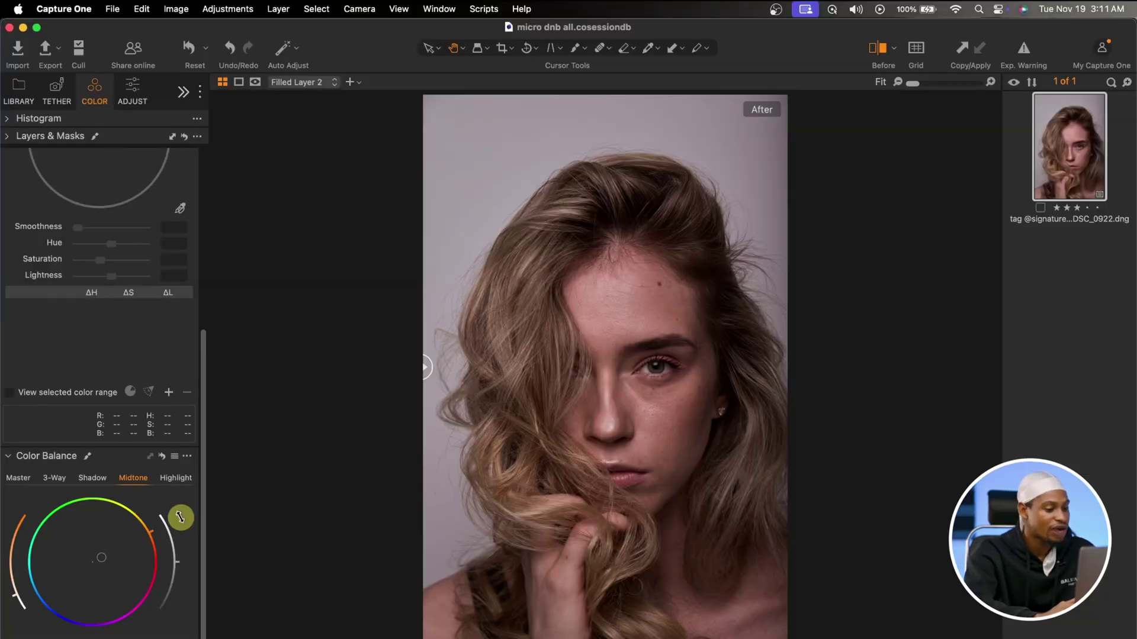
drag(180, 518, 175, 508)
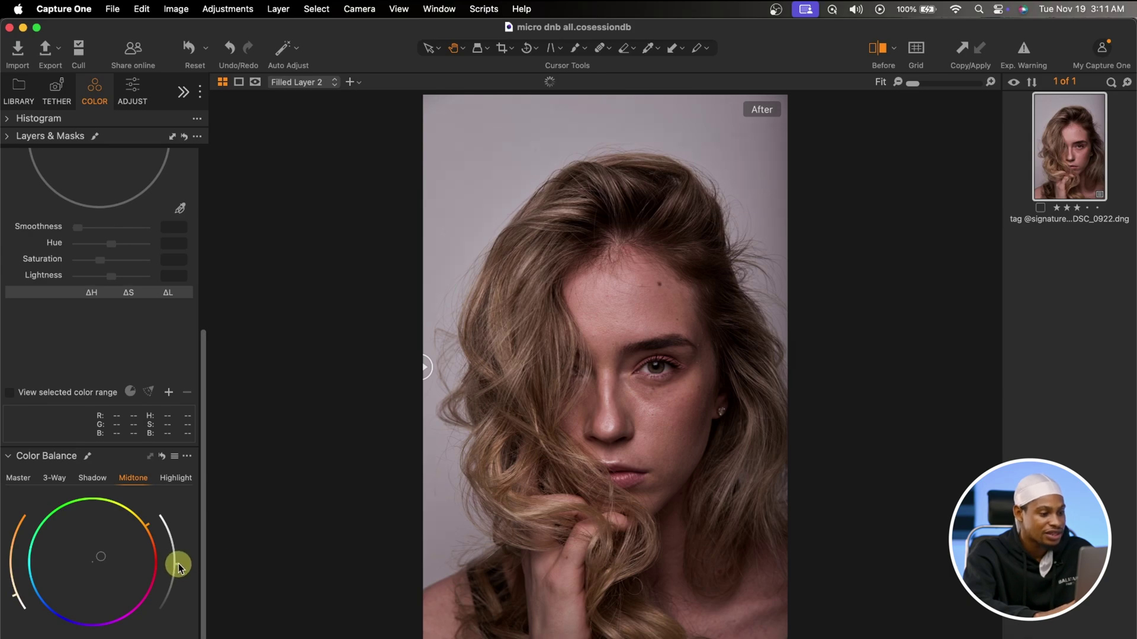
Raise the midtones' lightness slightly and soften their orange tint, comparing the portrait against the original.
drag(179, 567, 178, 552)
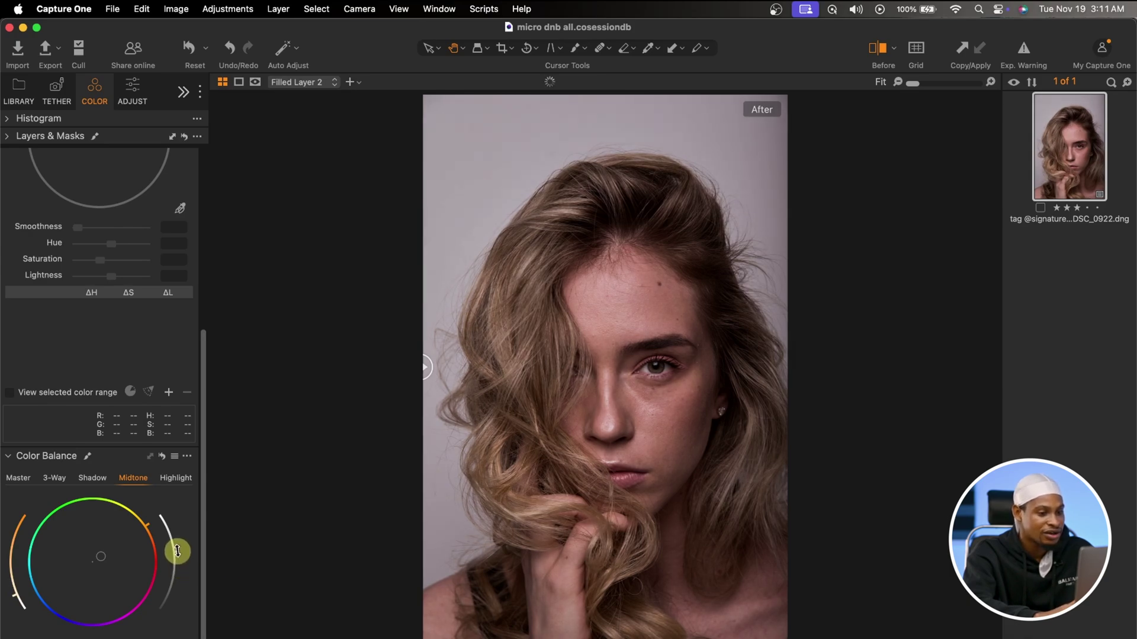
drag(22, 587, 13, 598)
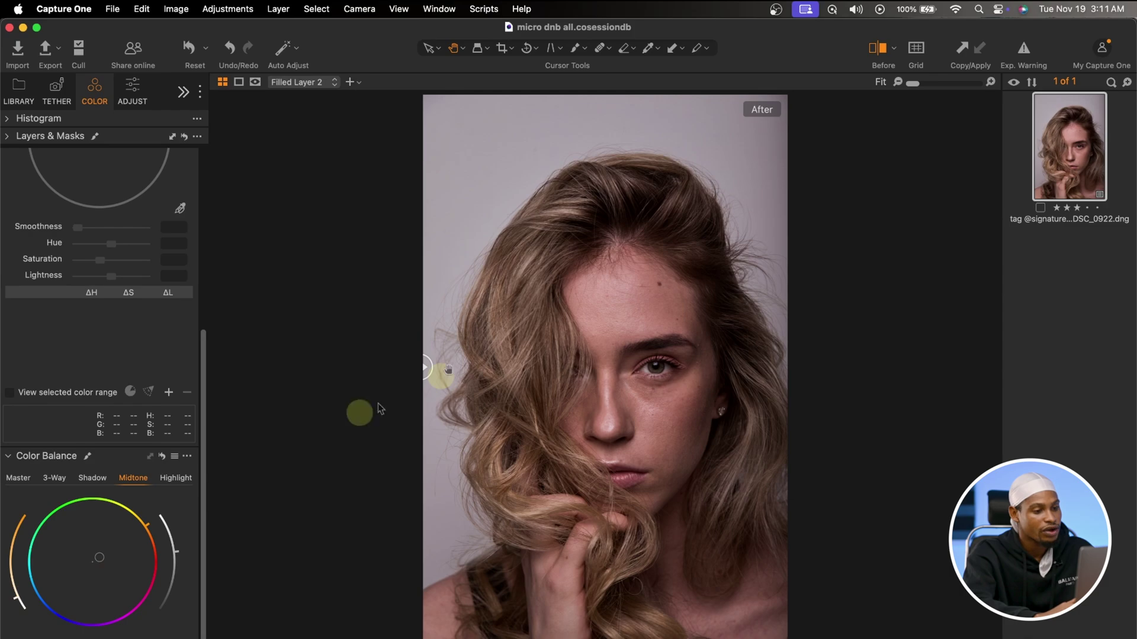
drag(422, 369, 947, 520)
key(y)
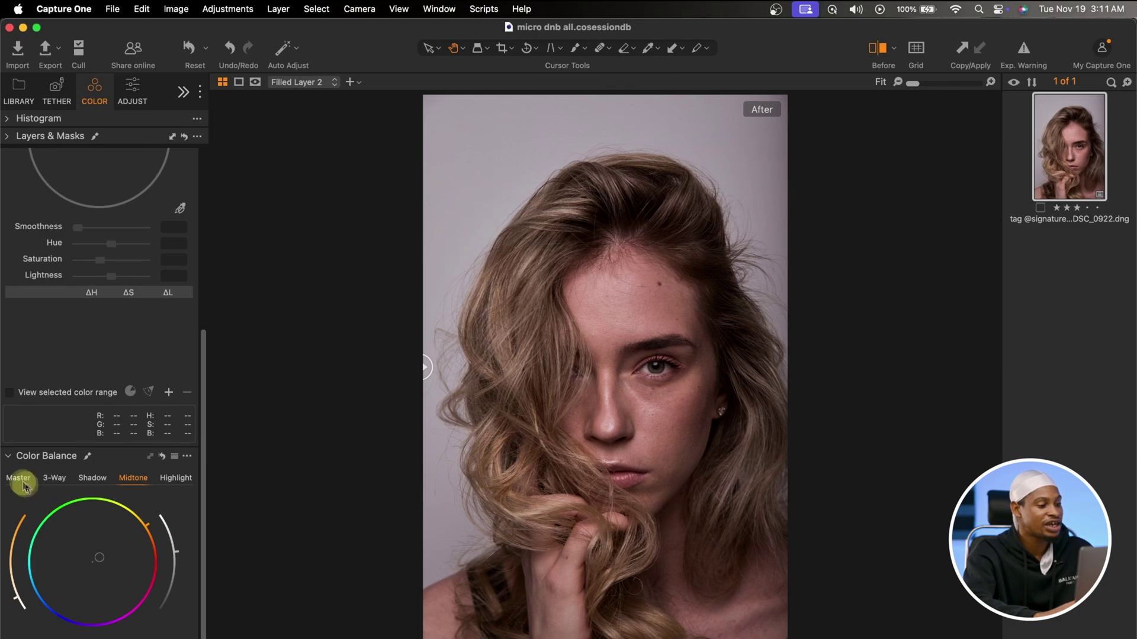
Tint the whole image with the master Color Balance, sweeping through red, pink and yellow-green to a faint blue.
click(19, 477)
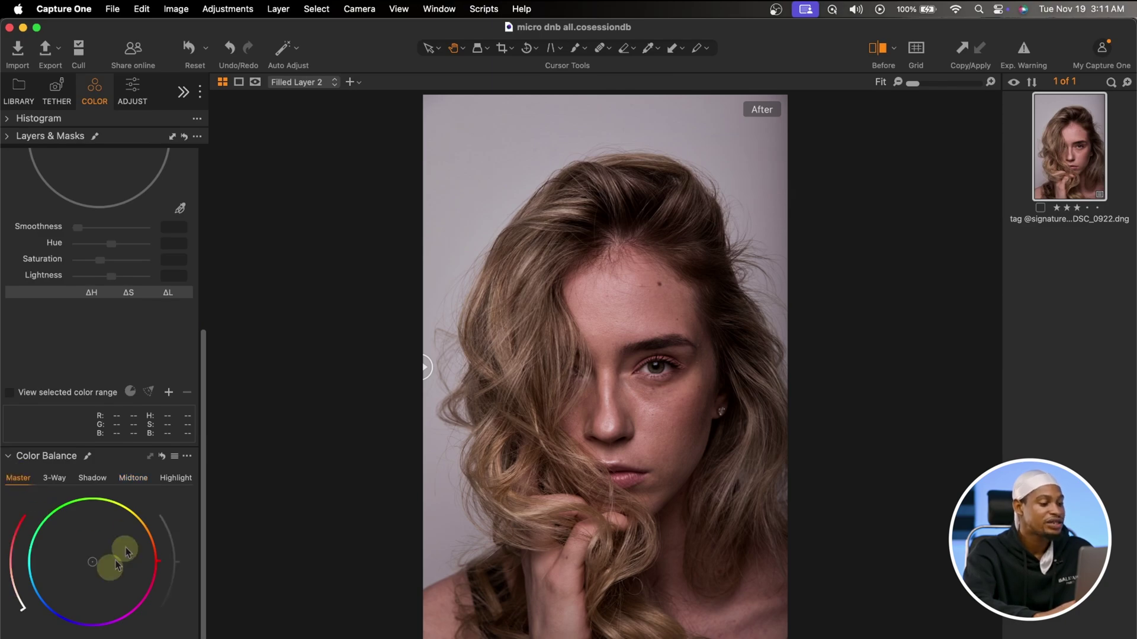
click(91, 560)
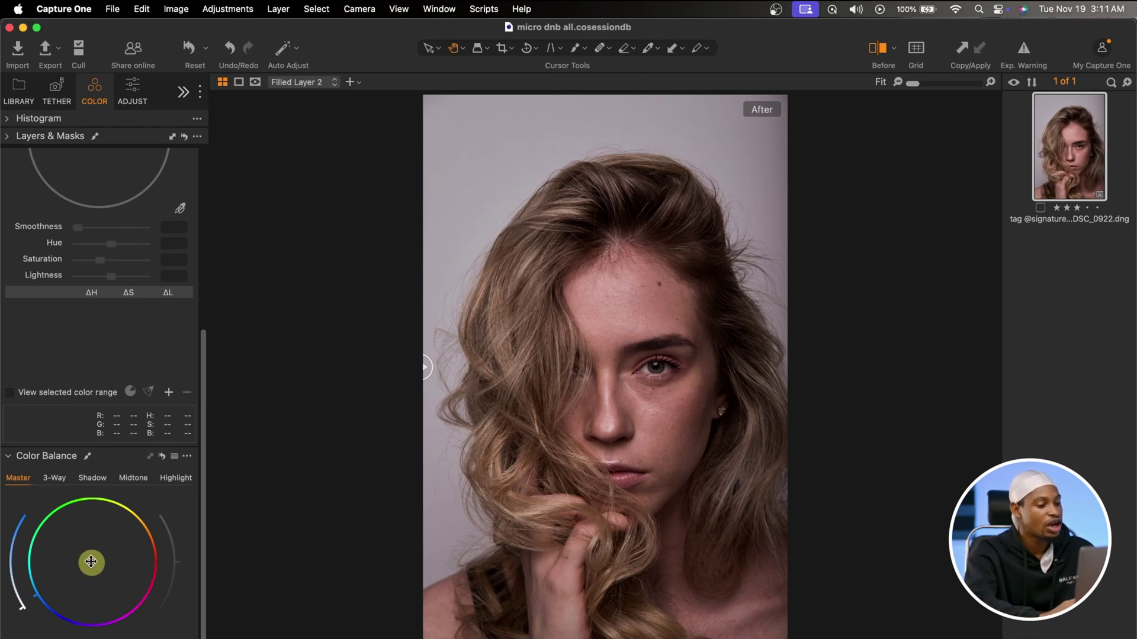
drag(90, 563, 104, 558)
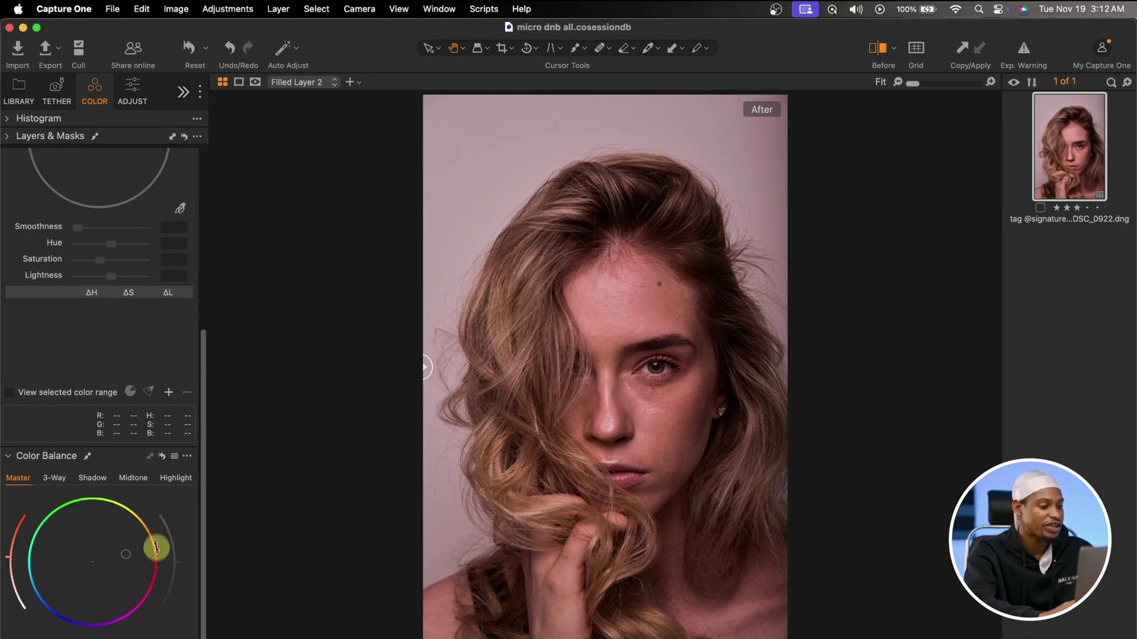
drag(157, 548, 168, 574)
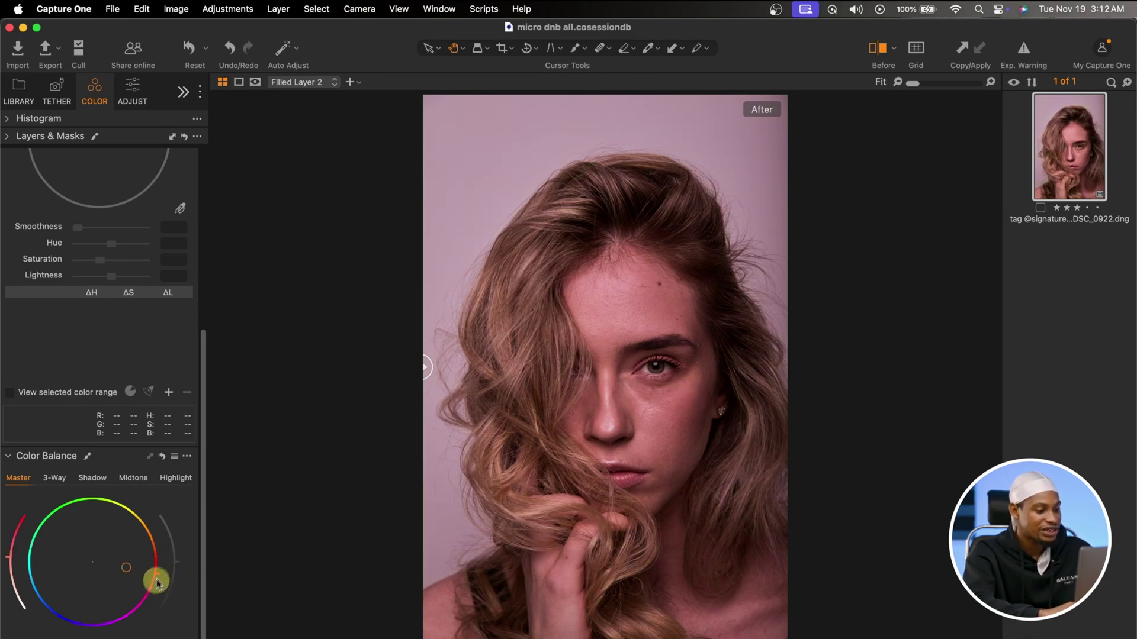
drag(157, 583, 98, 512)
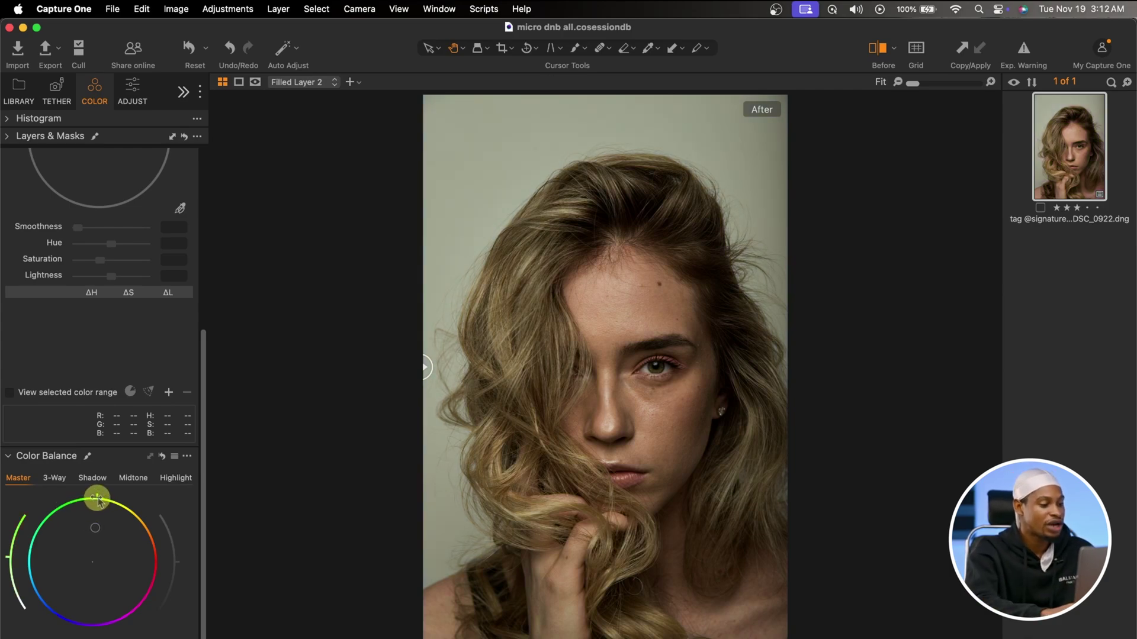
drag(98, 501, 13, 591)
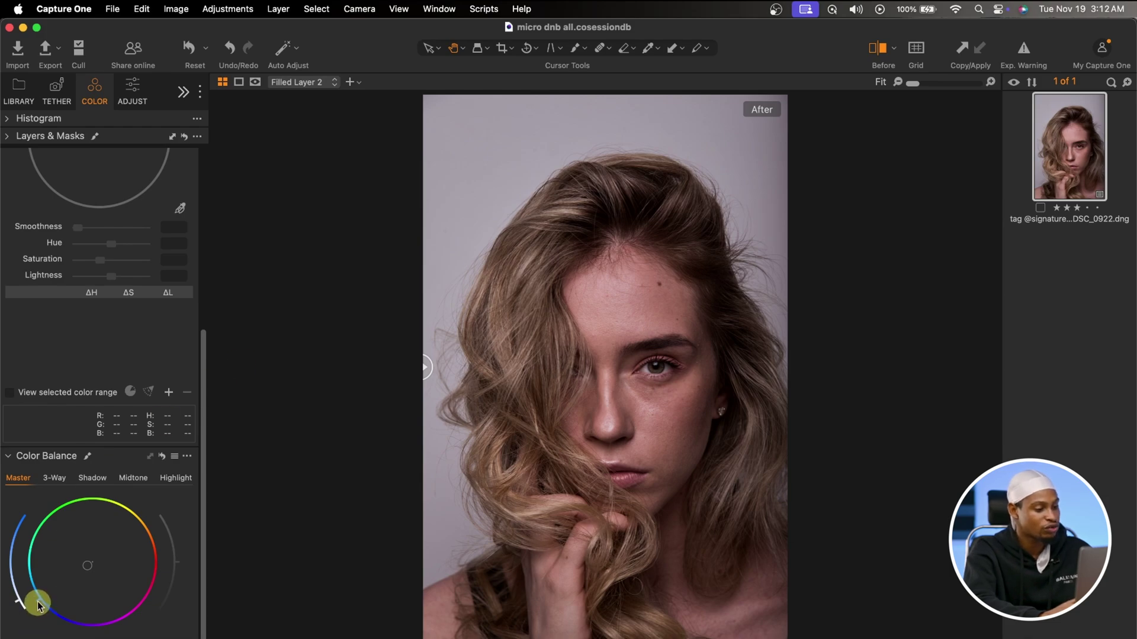
Shift the master tint to a faint yellow-orange with slightly more saturation, and compare against the original photo.
drag(37, 604, 164, 499)
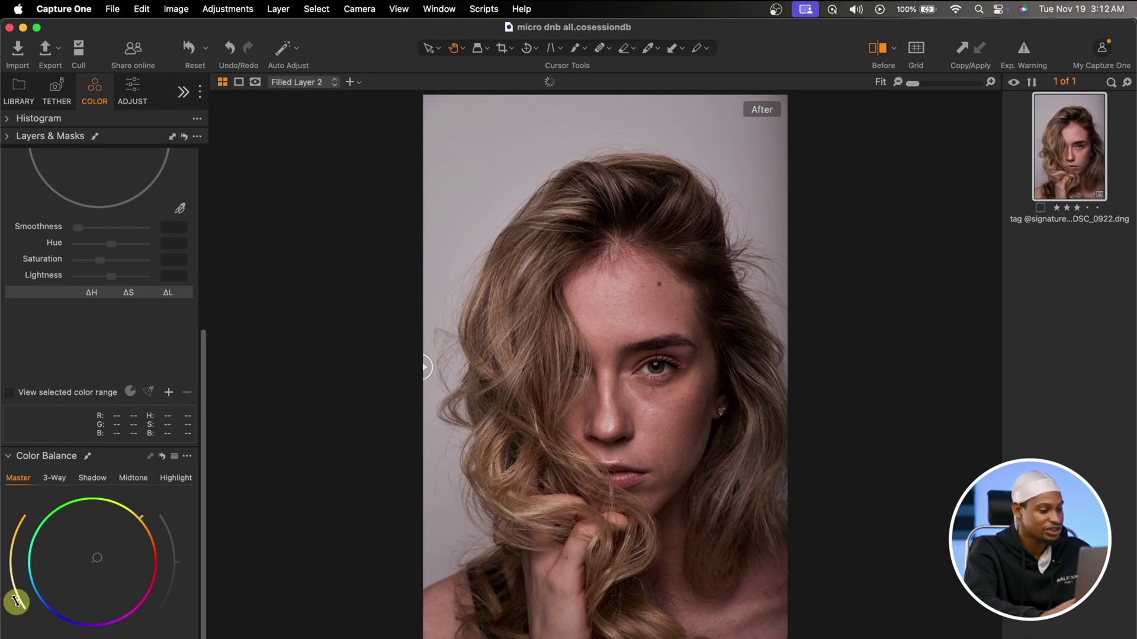
drag(16, 601, 2, 557)
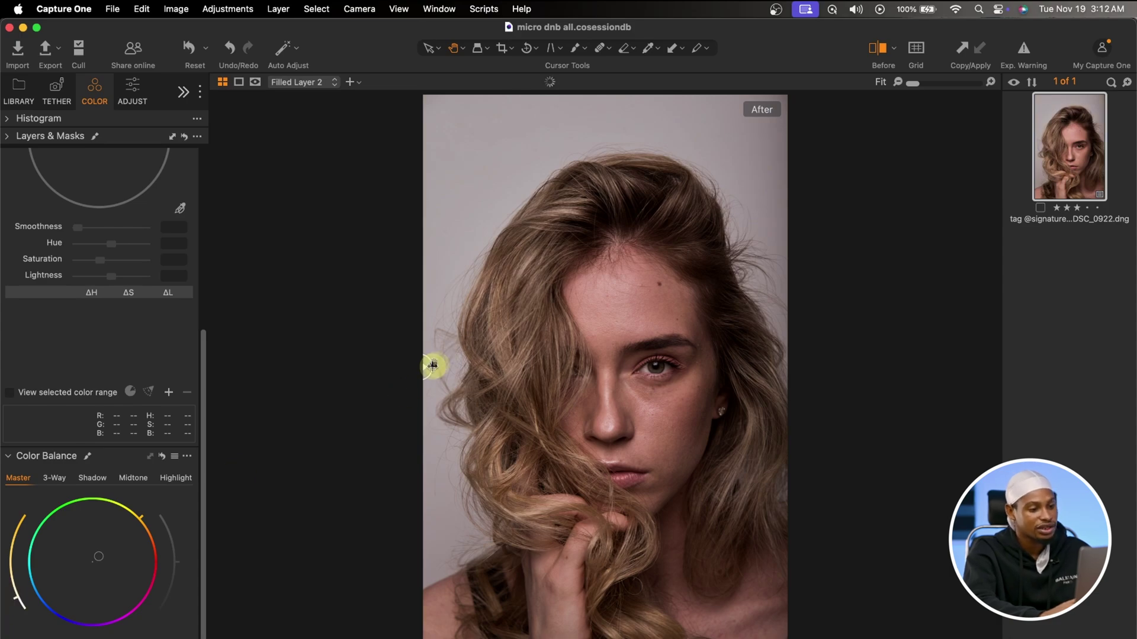
drag(425, 367, 1023, 338)
drag(783, 367, 863, 406)
drag(1028, 417, 233, 444)
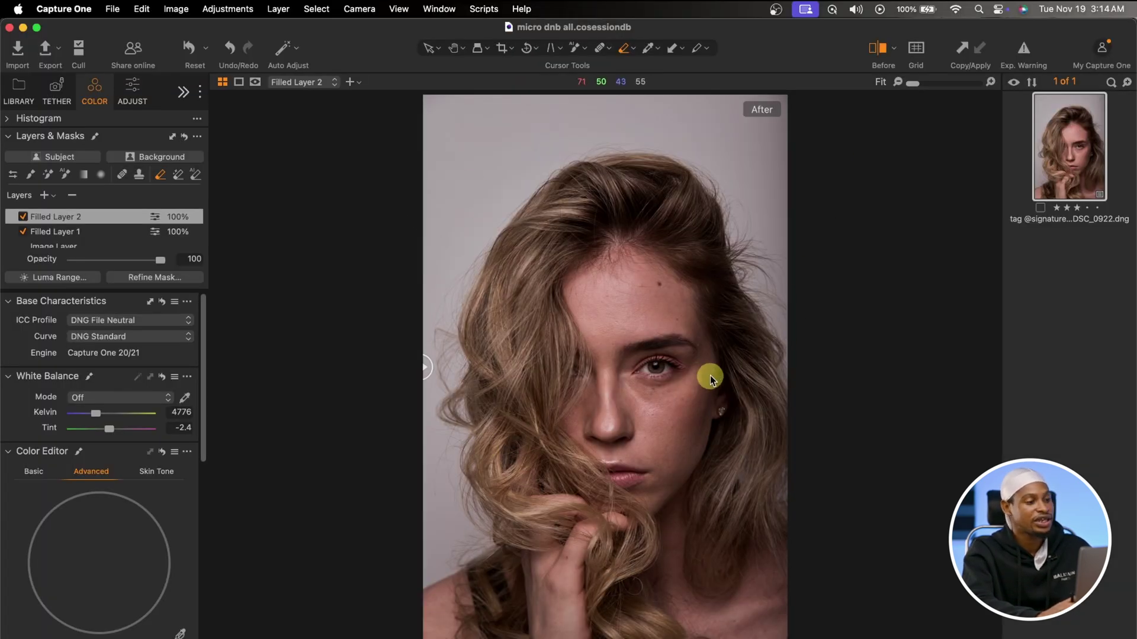
Add an empty adjustment layer and mask the woman's face, hair, neck and hand using AI subject selection.
click(55, 196)
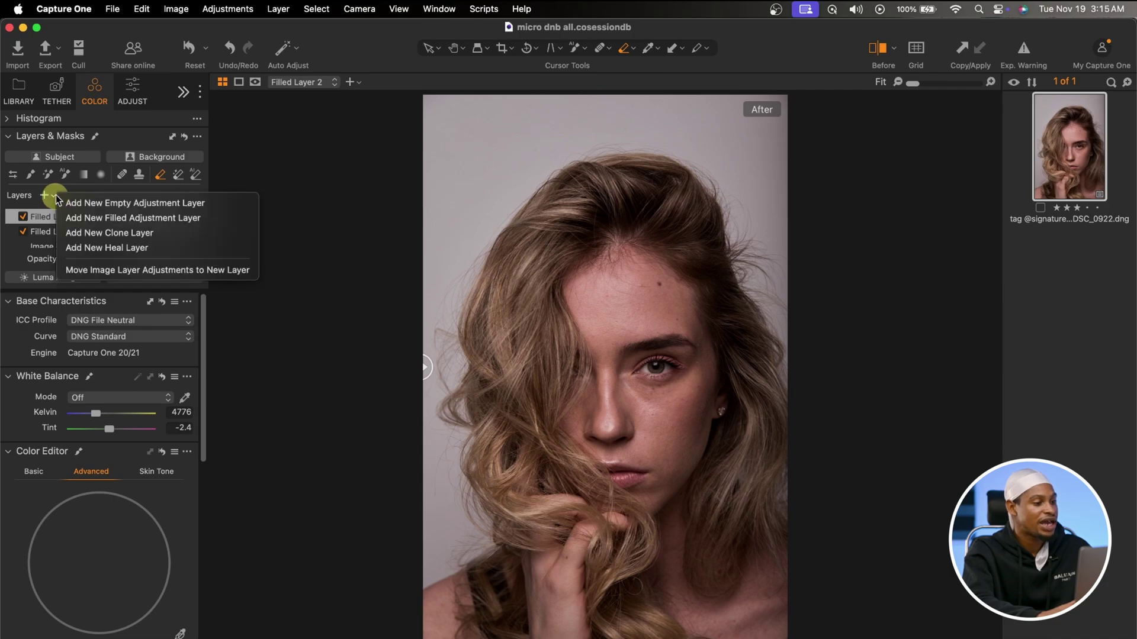
click(131, 204)
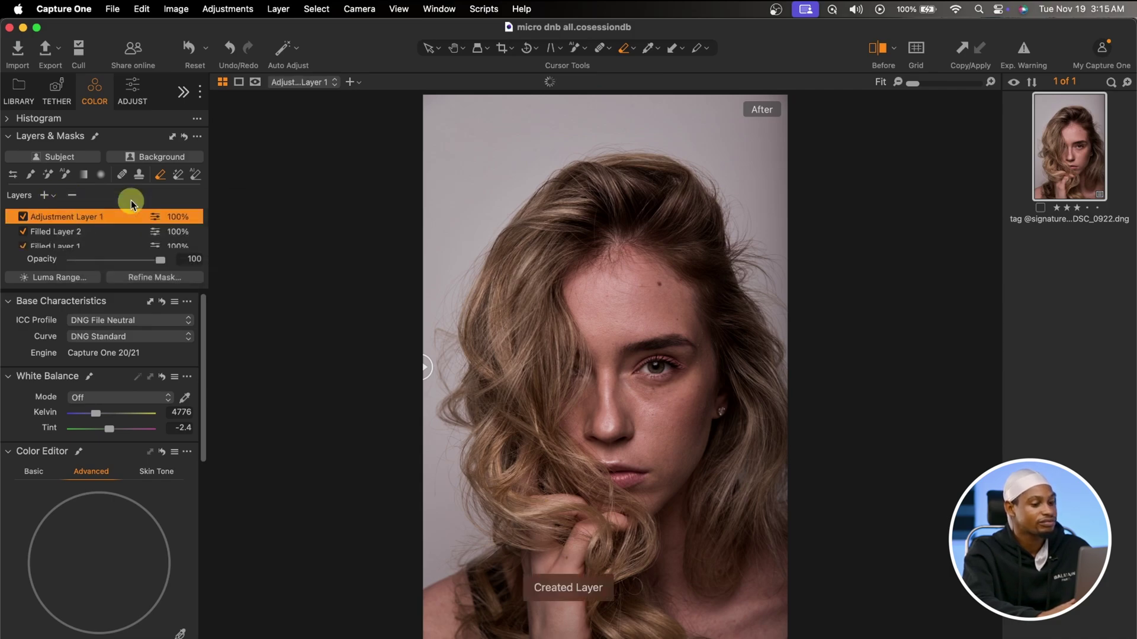
click(65, 174)
click(619, 375)
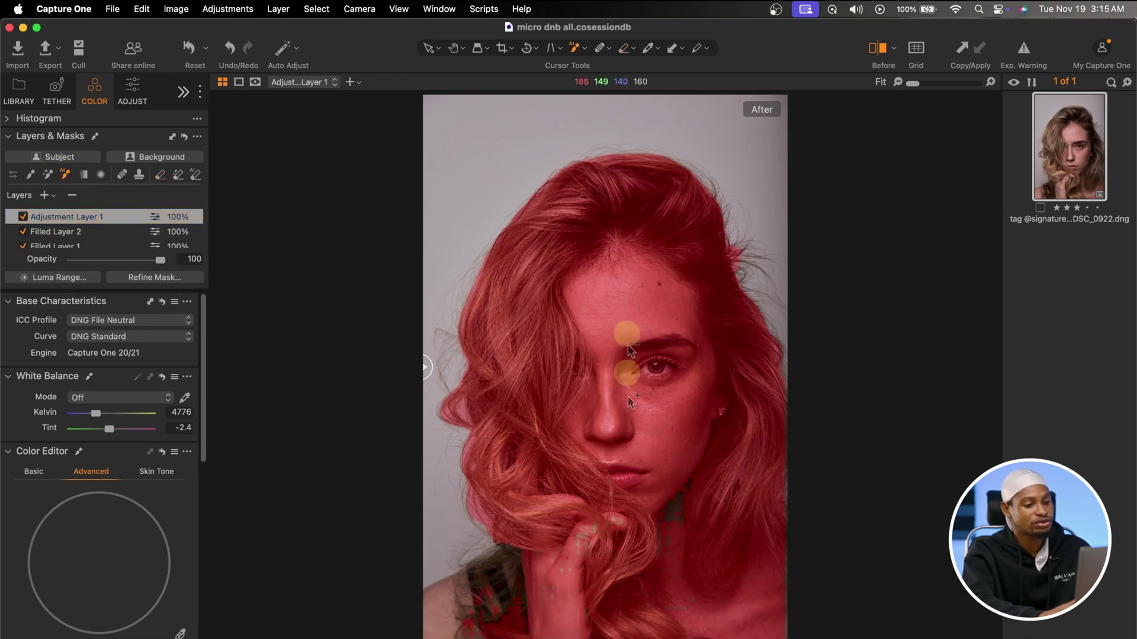
click(675, 512)
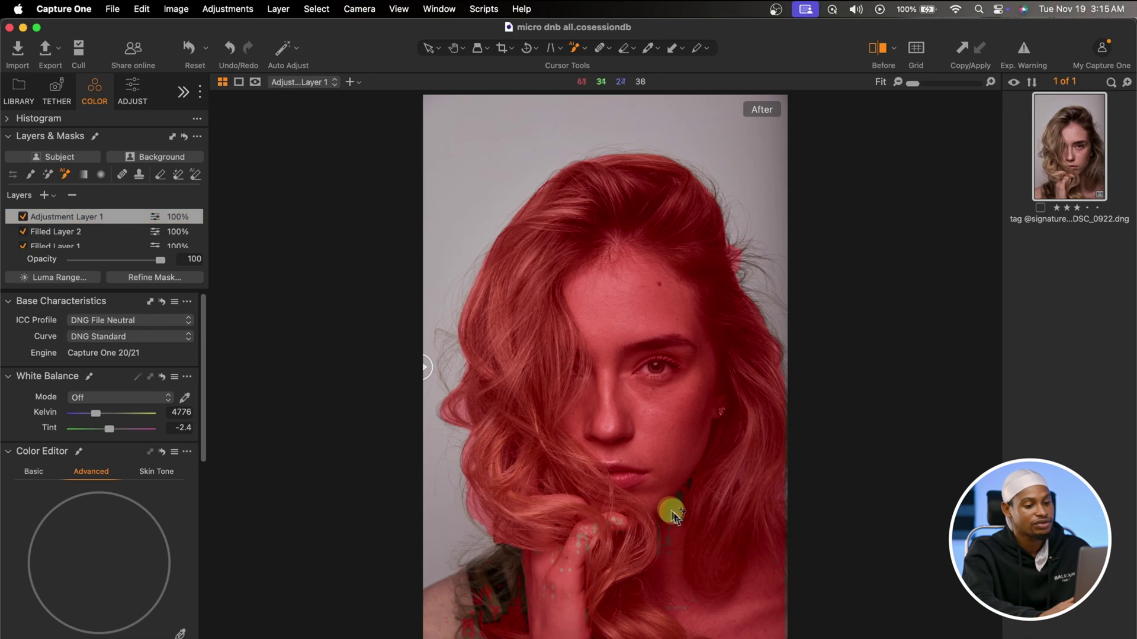
click(557, 595)
click(433, 635)
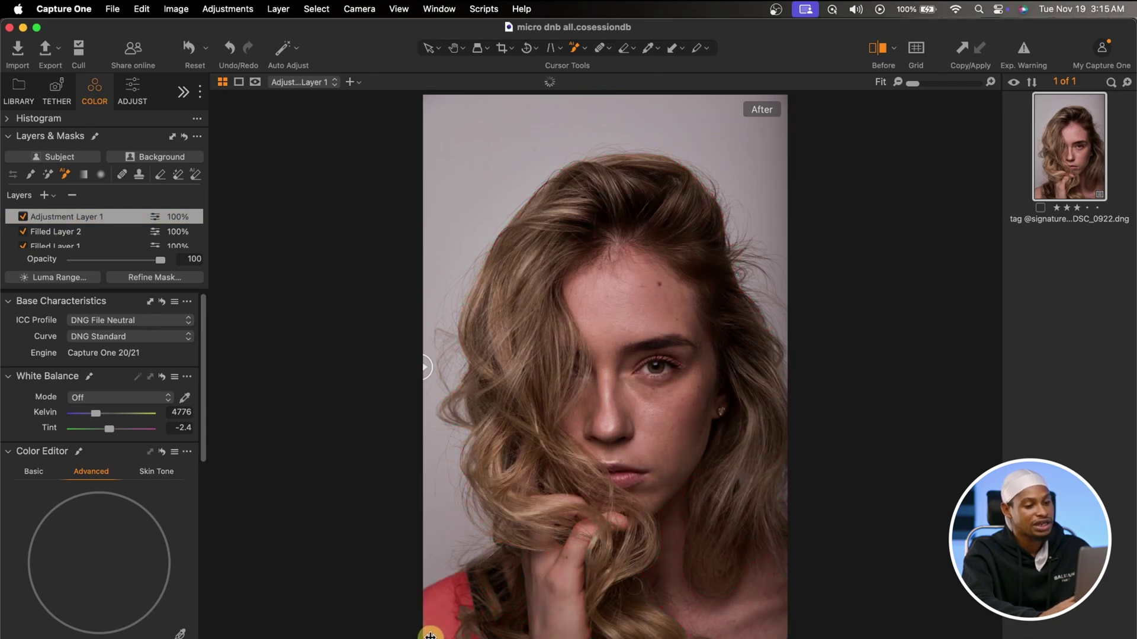
click(567, 237)
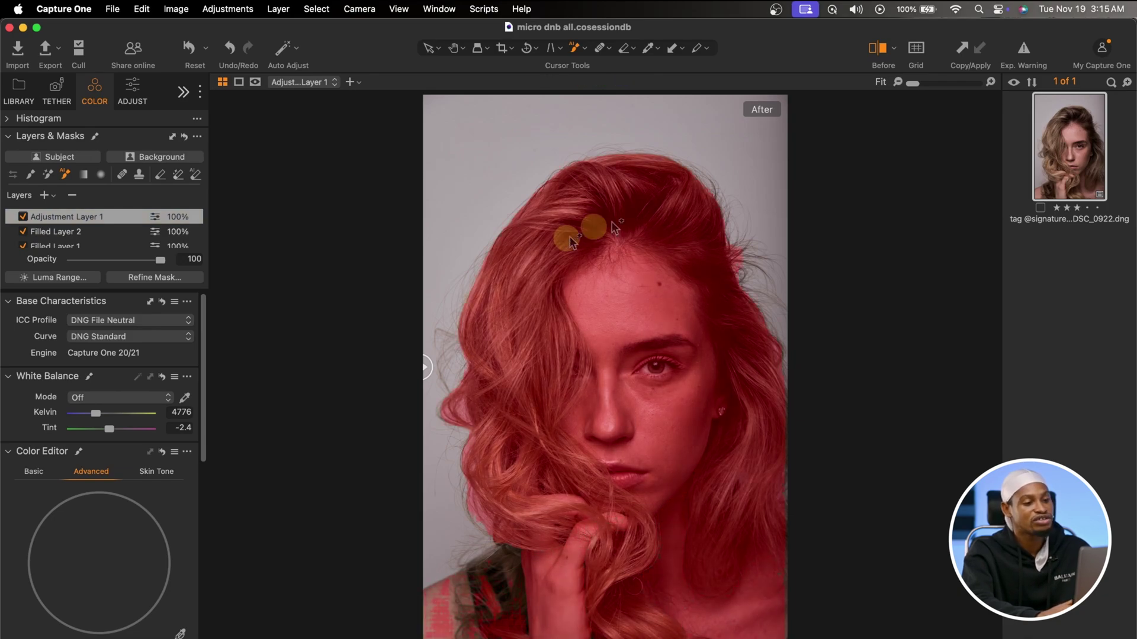
click(619, 293)
click(564, 198)
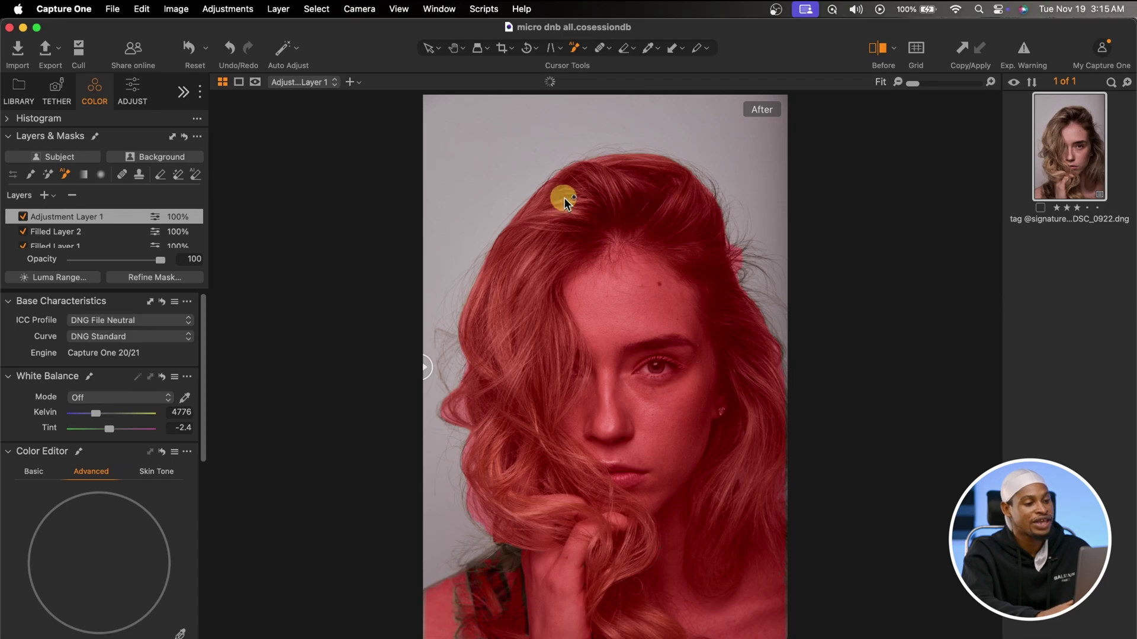
Display the mask and erase it from the hair, eyes and lips so that it covers the skin.
click(160, 176)
mouse_move(598, 136)
mouse_down()
mouse_move(632, 126)
mouse_move(576, 308)
mouse_move(529, 256)
mouse_move(606, 176)
mouse_move(608, 208)
mouse_up()
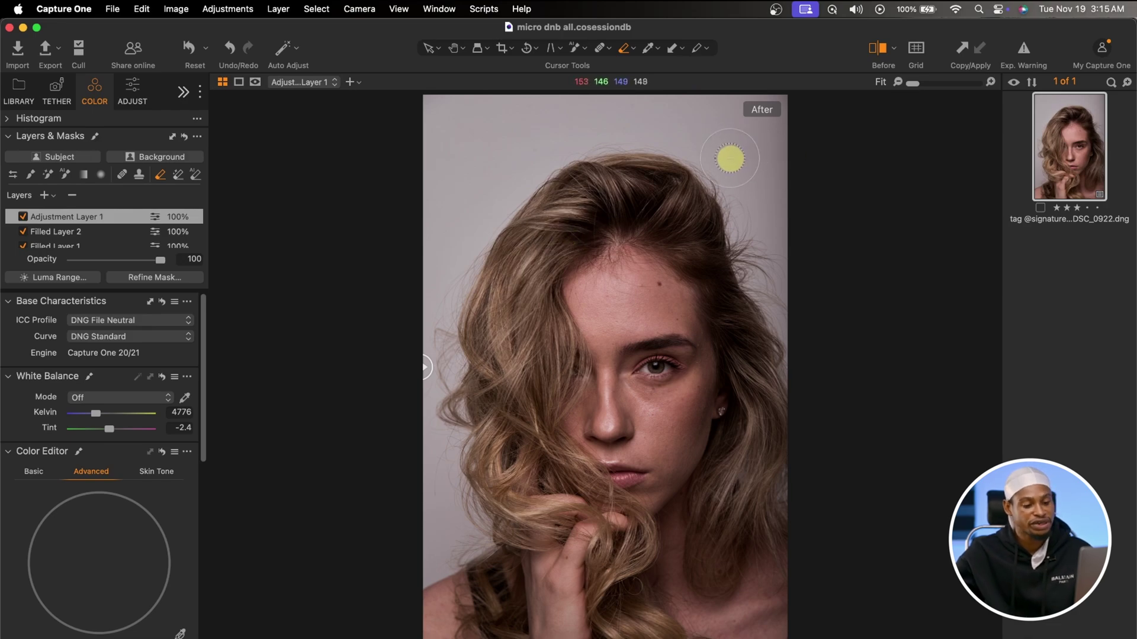
key(m)
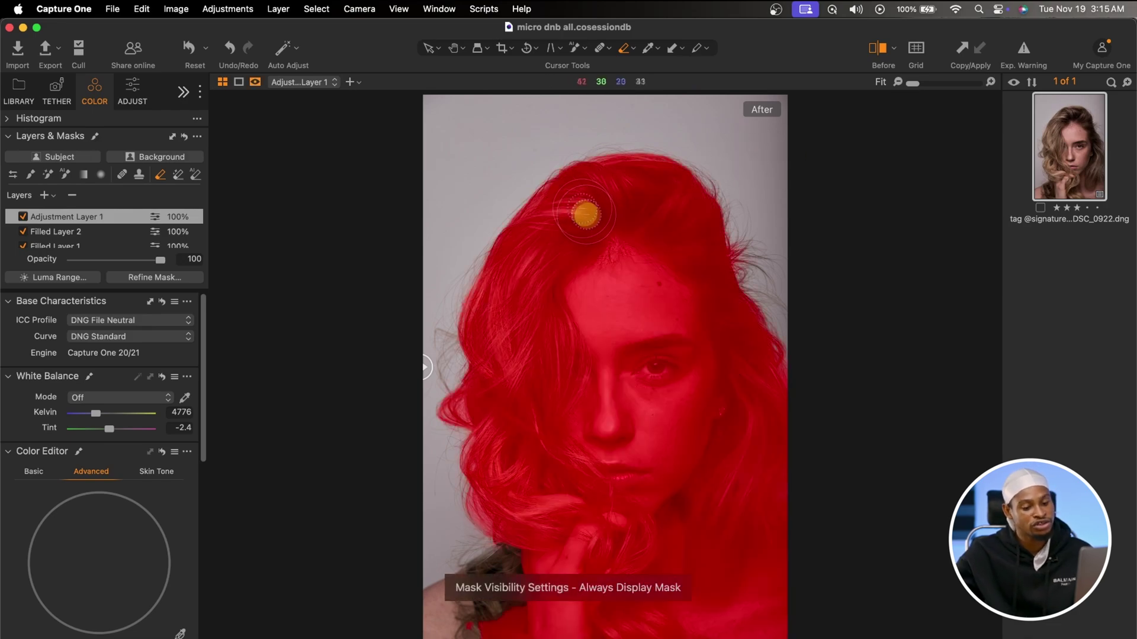
mouse_move(541, 255)
mouse_down()
mouse_move(560, 213)
mouse_move(533, 248)
mouse_move(580, 193)
mouse_move(549, 209)
mouse_move(470, 332)
mouse_move(483, 437)
mouse_move(429, 423)
mouse_move(480, 475)
mouse_move(513, 486)
mouse_move(505, 462)
mouse_move(493, 514)
mouse_move(537, 506)
mouse_move(506, 312)
mouse_move(526, 252)
mouse_move(556, 329)
mouse_move(522, 439)
mouse_move(524, 295)
mouse_move(520, 224)
mouse_up()
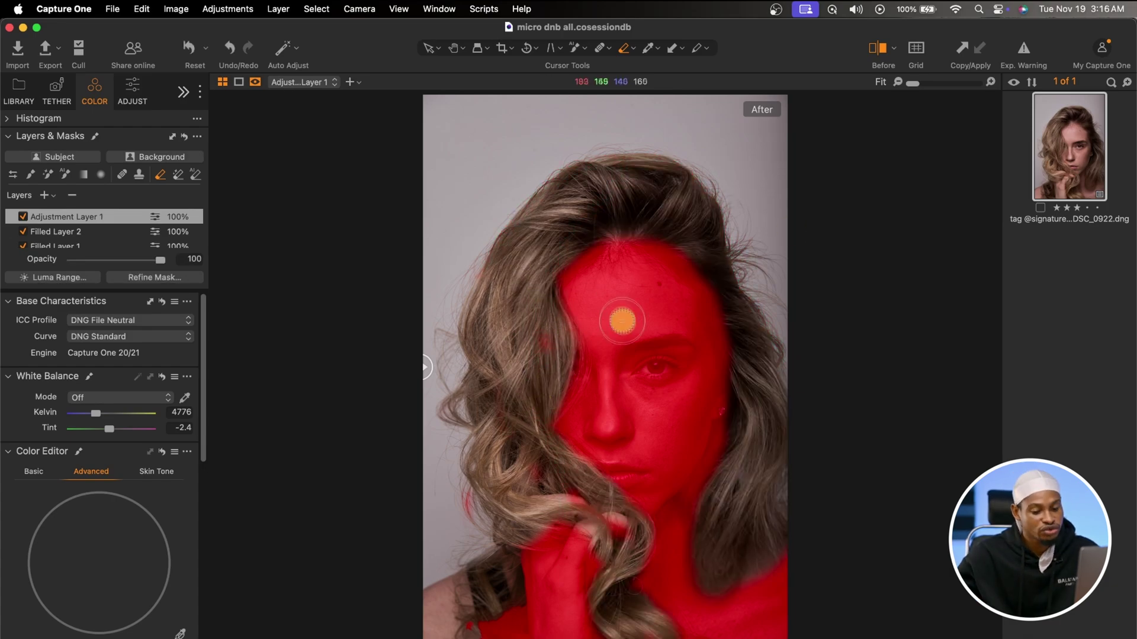
click(656, 369)
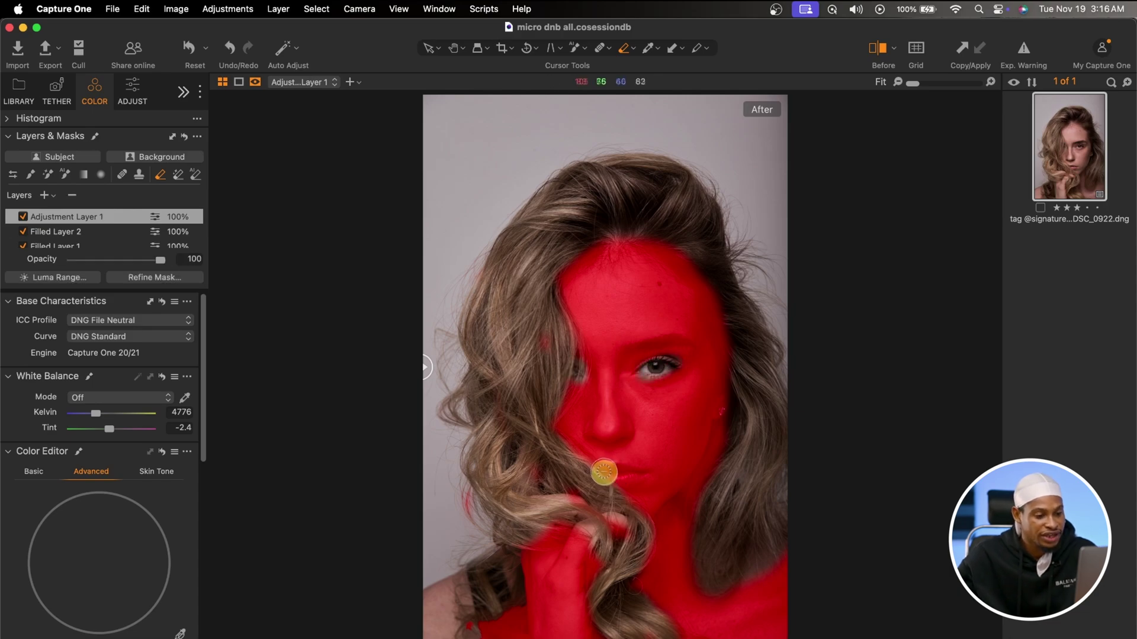
mouse_move(604, 470)
mouse_down()
mouse_move(631, 472)
mouse_move(592, 474)
mouse_move(644, 472)
mouse_move(592, 469)
mouse_up()
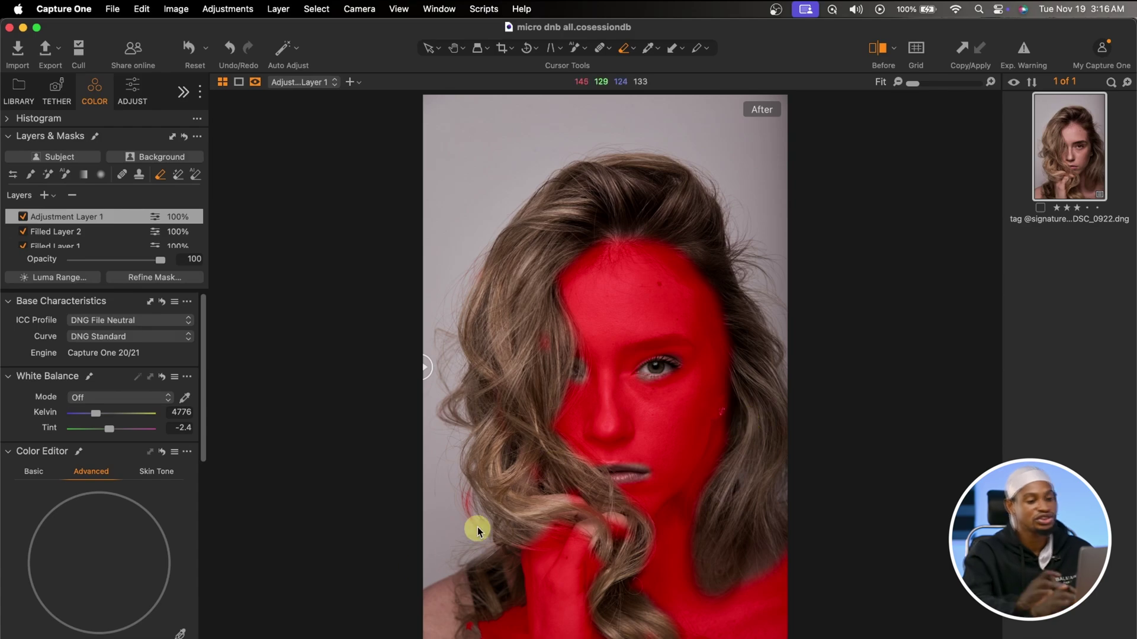
Brush the bare shoulder beside the strap into the skin mask, and hide the mask overlay.
click(28, 174)
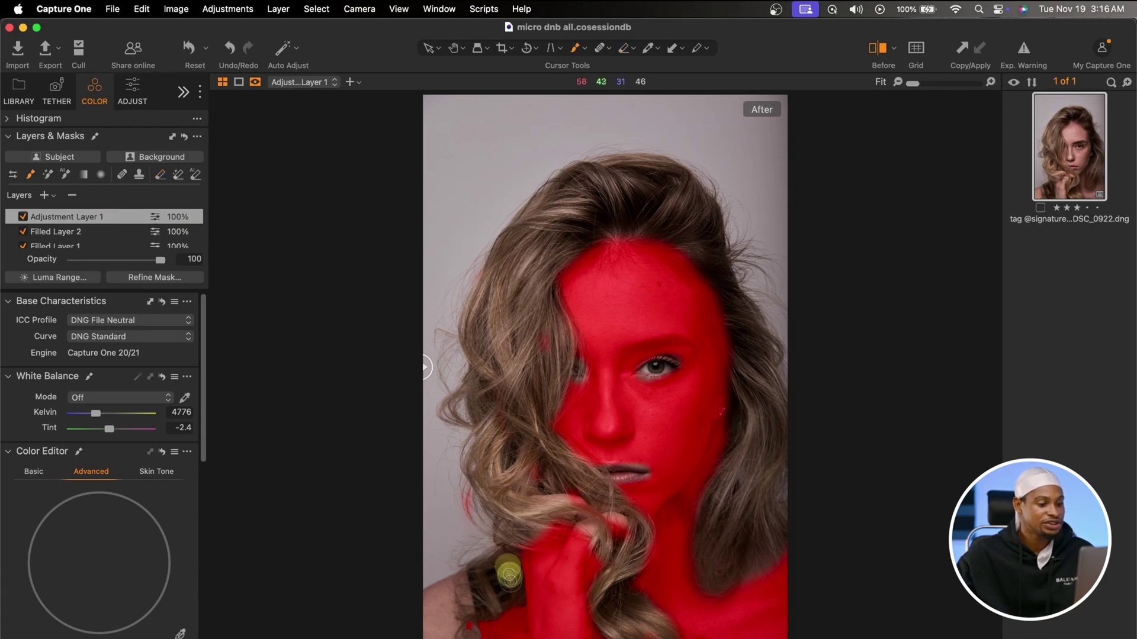
mouse_move(462, 623)
mouse_down()
mouse_move(439, 620)
mouse_move(459, 584)
mouse_move(419, 617)
mouse_move(446, 593)
mouse_move(437, 620)
mouse_move(455, 590)
mouse_move(468, 630)
mouse_move(448, 597)
mouse_move(439, 635)
mouse_move(471, 630)
mouse_move(442, 601)
mouse_move(446, 587)
mouse_move(441, 618)
mouse_move(455, 606)
mouse_move(469, 635)
mouse_move(418, 617)
mouse_up()
drag(473, 562, 473, 559)
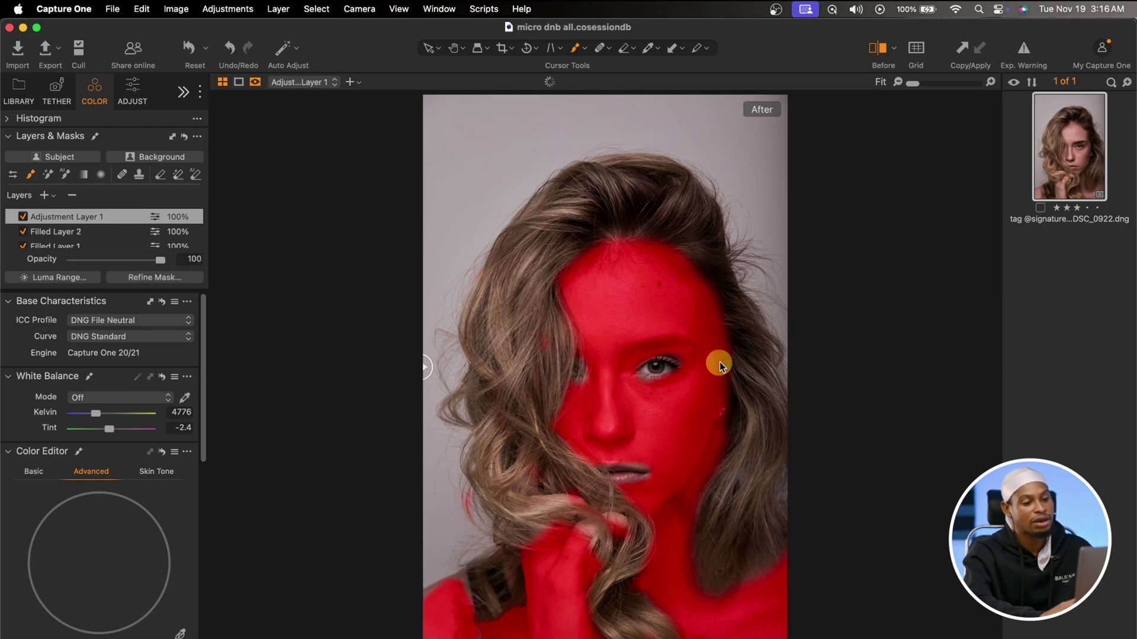
key(m)
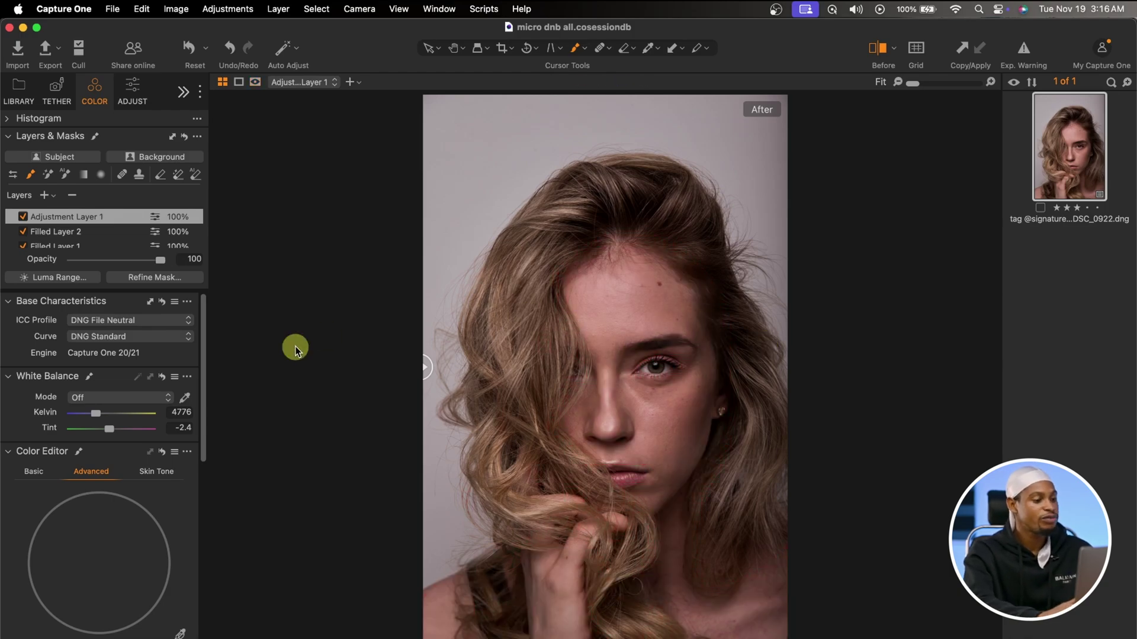
Sample the forehead skin as the reference color for the Color Editor's Skin Tone adjustment.
scroll(83, 521, down, 3)
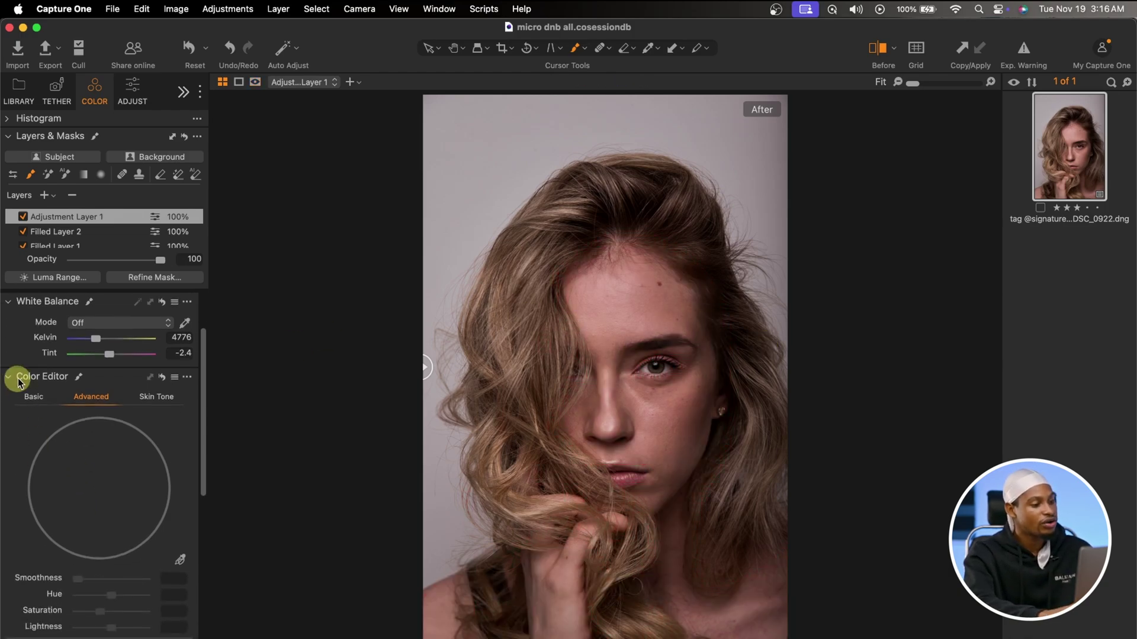
click(161, 400)
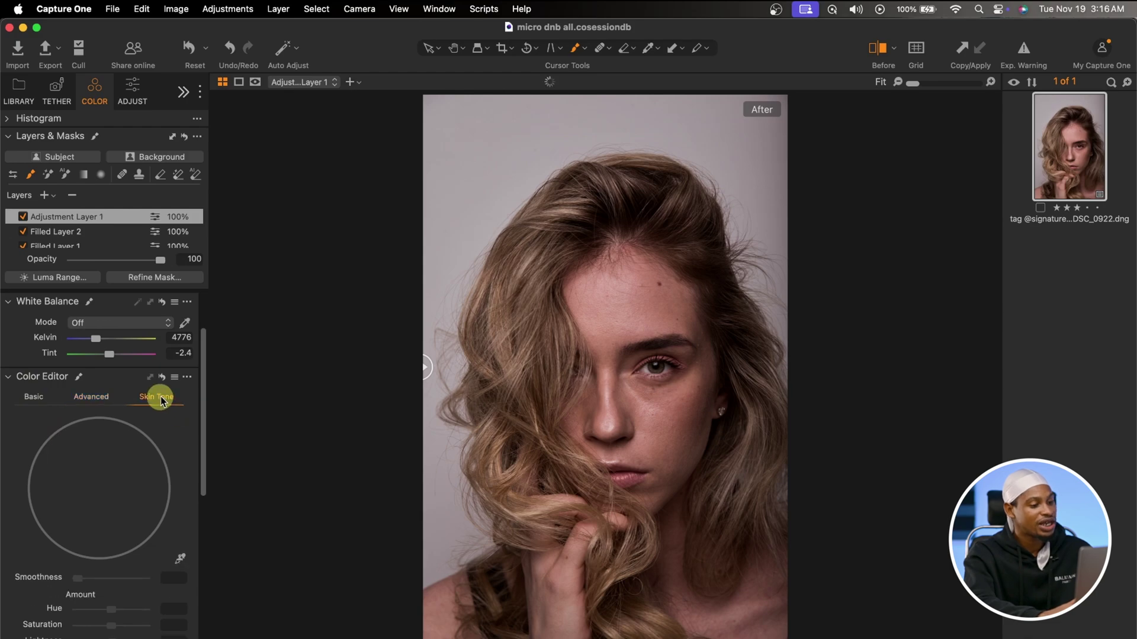
scroll(125, 465, down, 3)
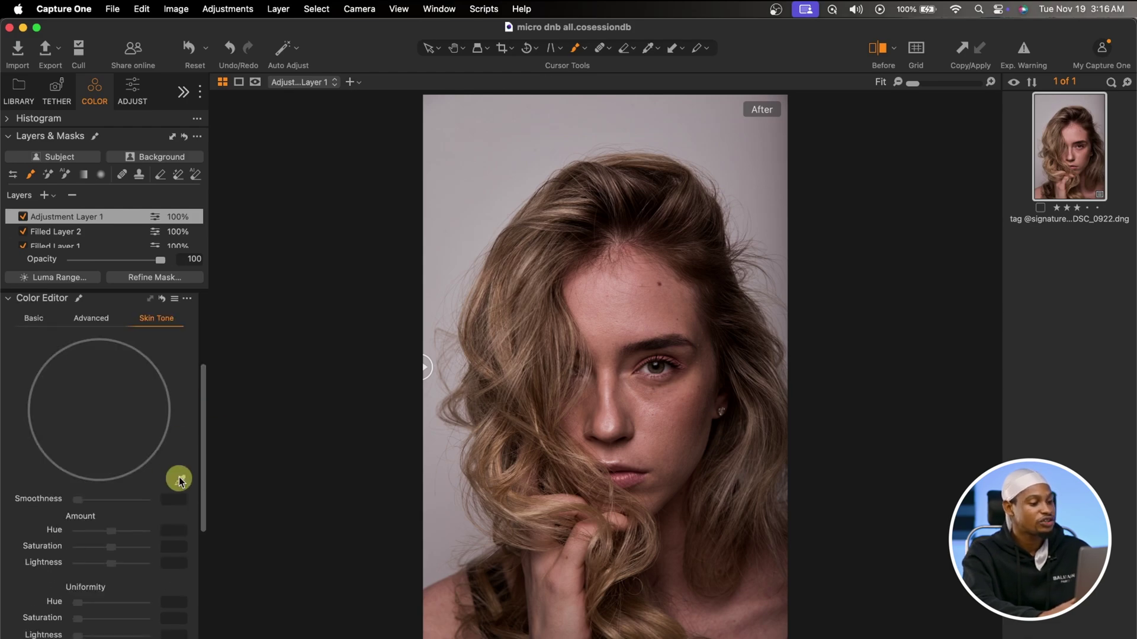
click(180, 480)
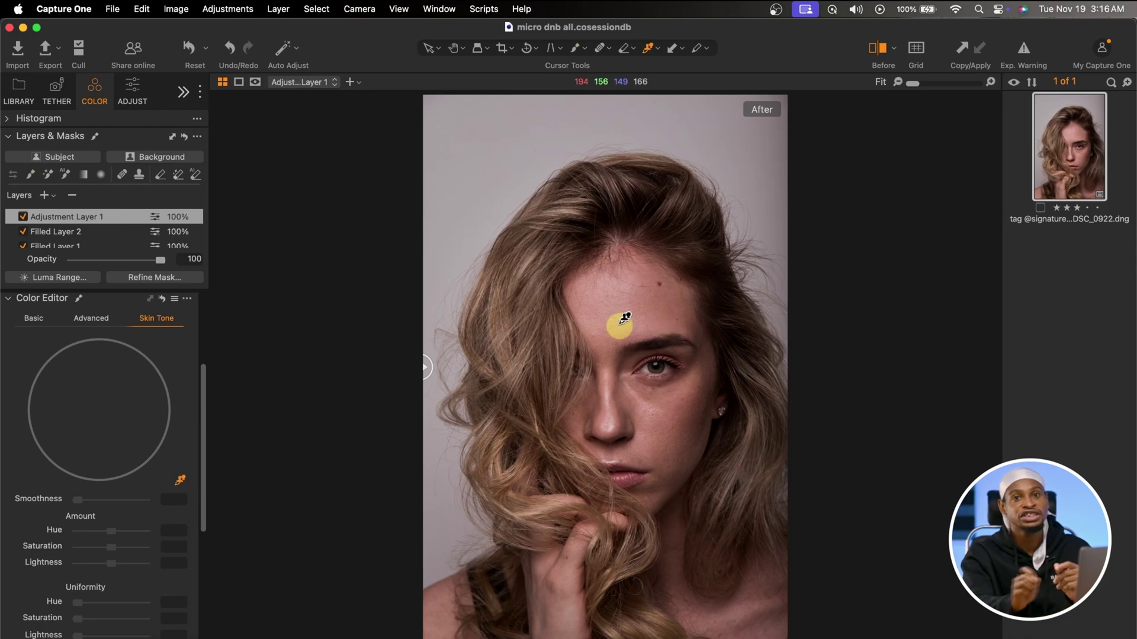
click(672, 294)
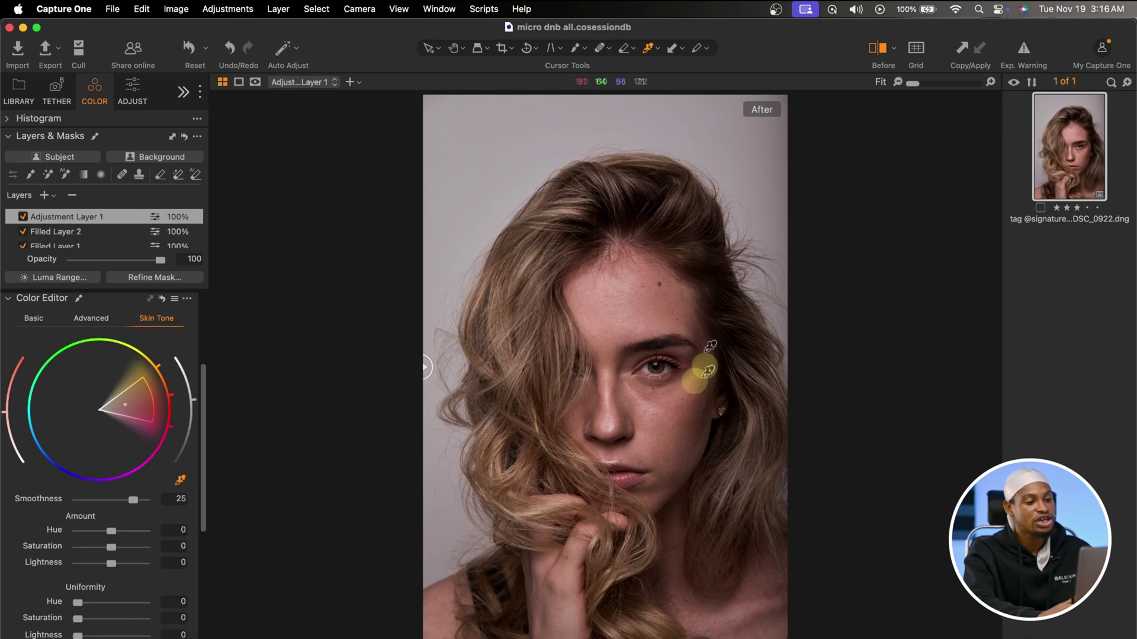
Set the skin tone's hue uniformity to 49.2, saturation uniformity to 49 and saturation amount to 5.3.
scroll(144, 474, down, 2)
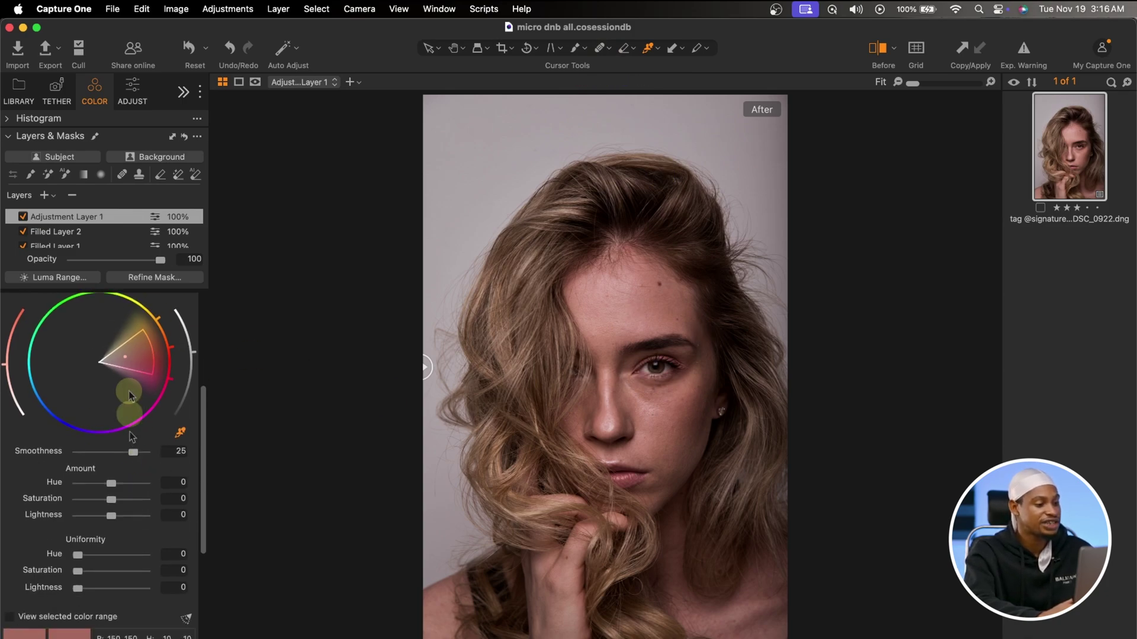
scroll(113, 557, down, 2)
scroll(112, 544, down, 2)
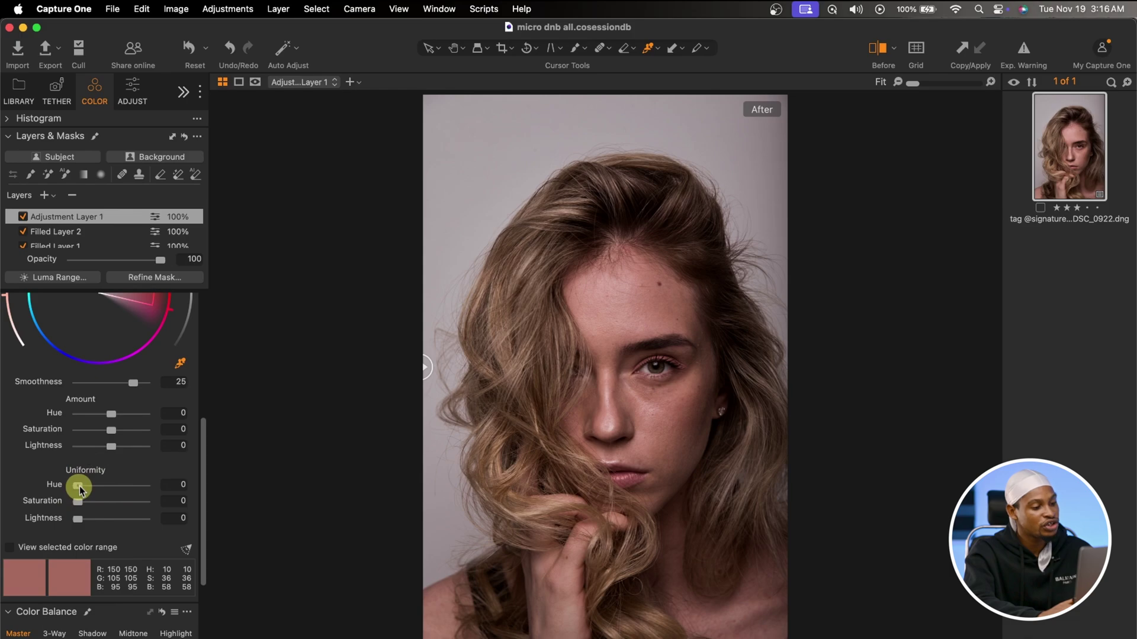
drag(79, 487, 111, 507)
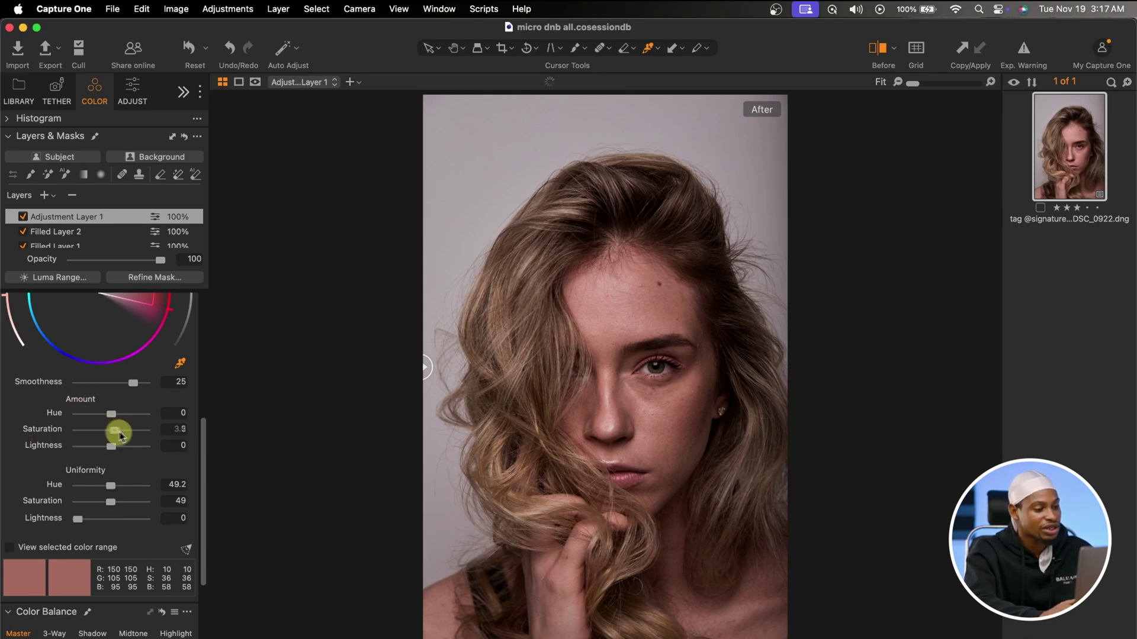
drag(115, 431, 121, 433)
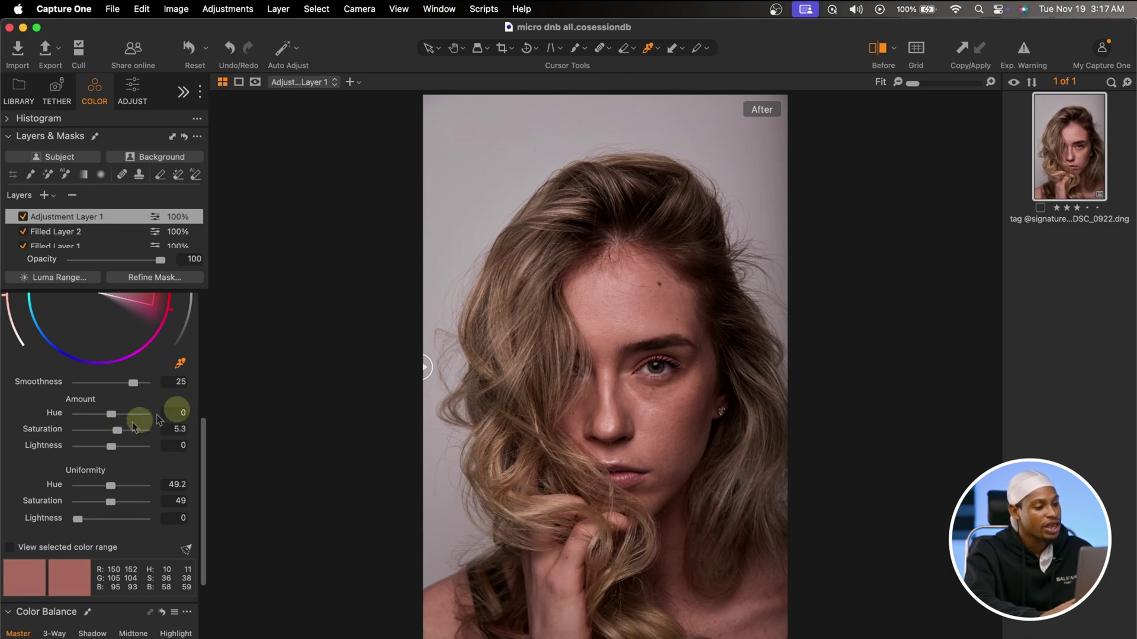
Try a skin hue amount of 5, settle on -0.7, and compare the portrait against the original.
drag(111, 414, 216, 419)
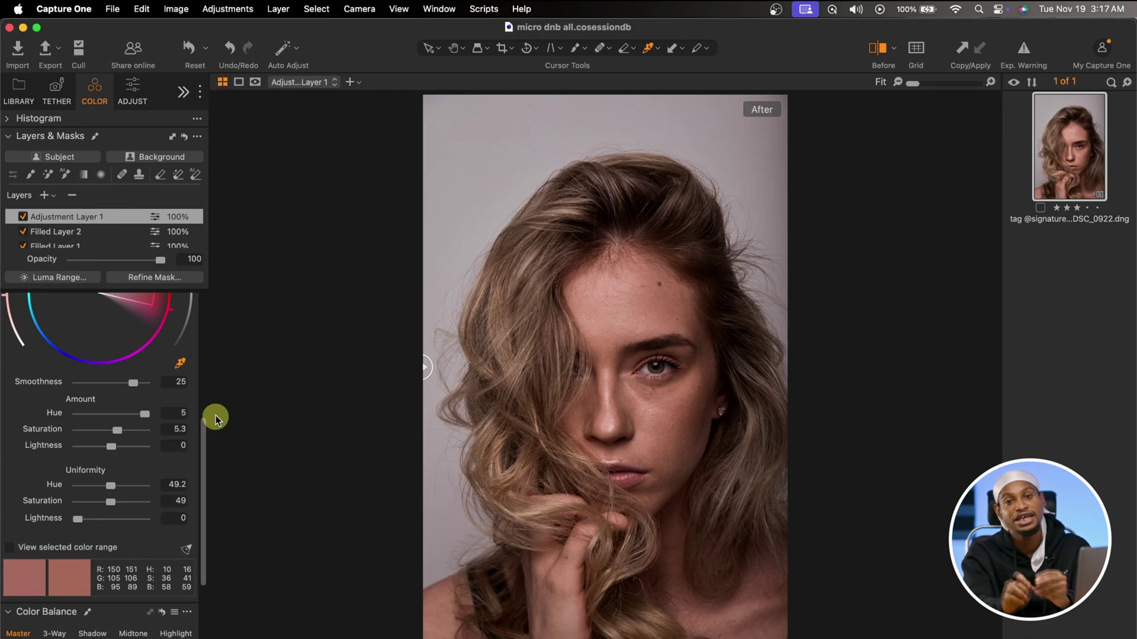
click(145, 417)
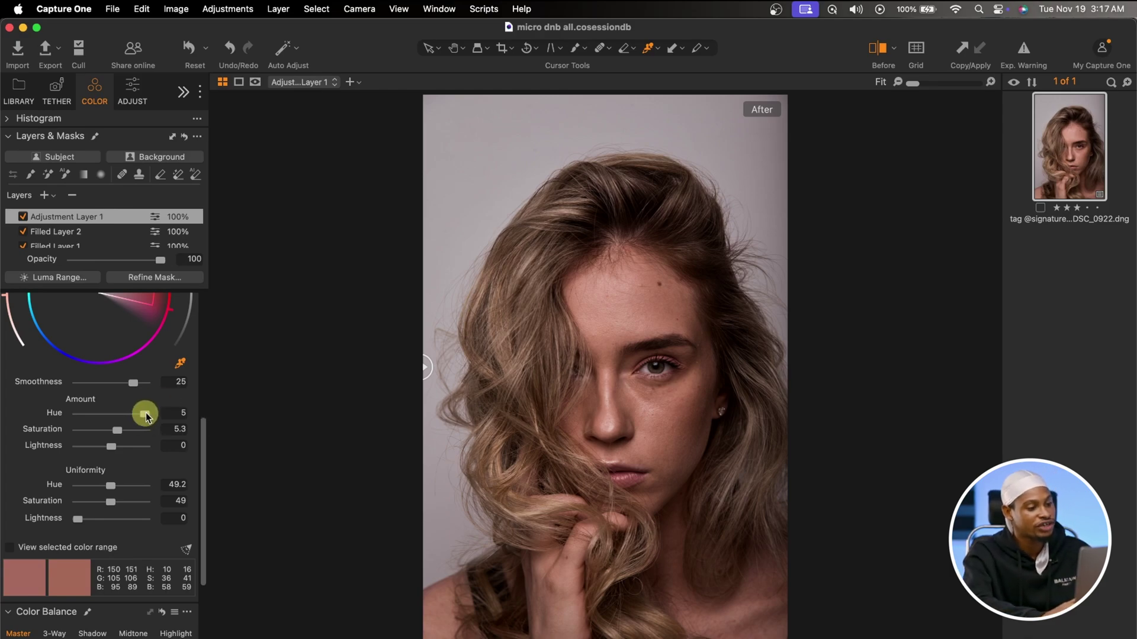
drag(145, 417, 111, 418)
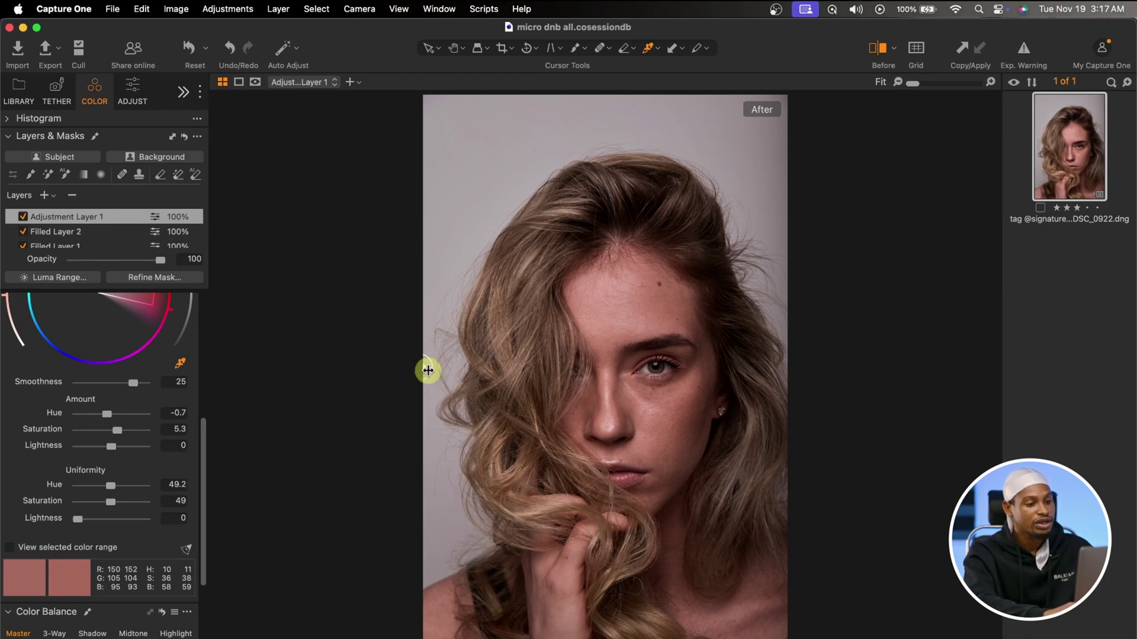
drag(428, 371, 939, 330)
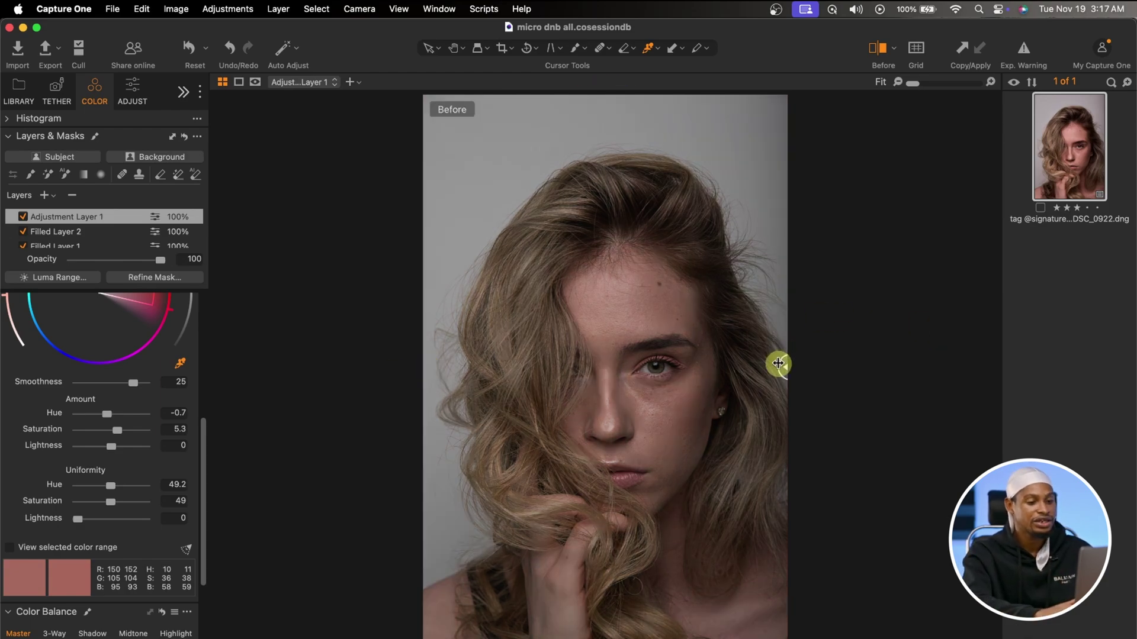
drag(778, 365, 291, 380)
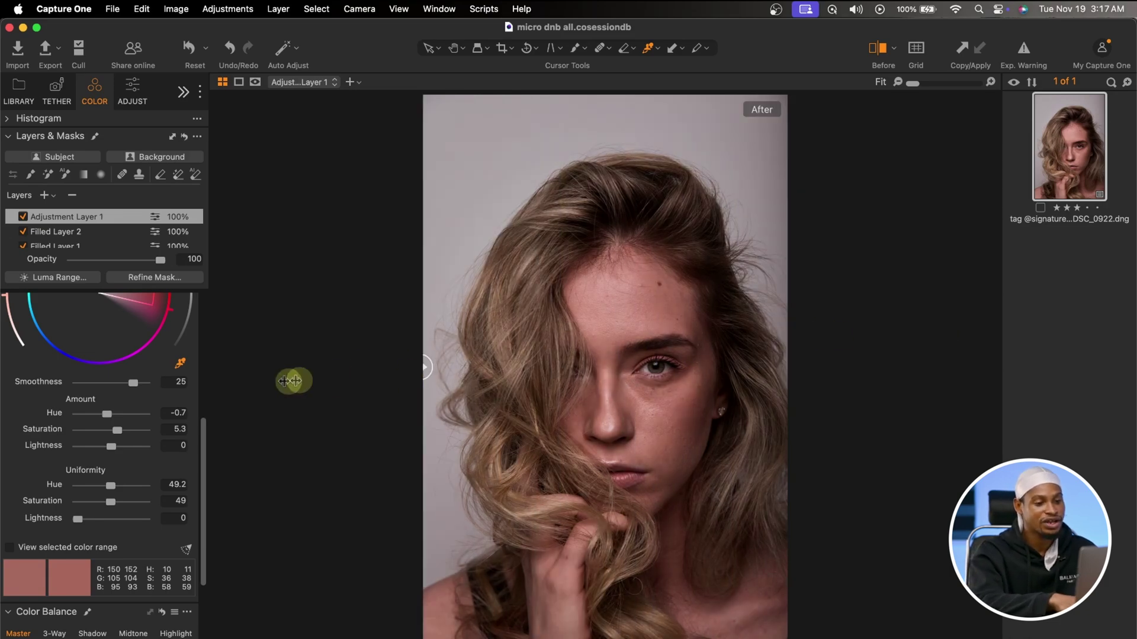